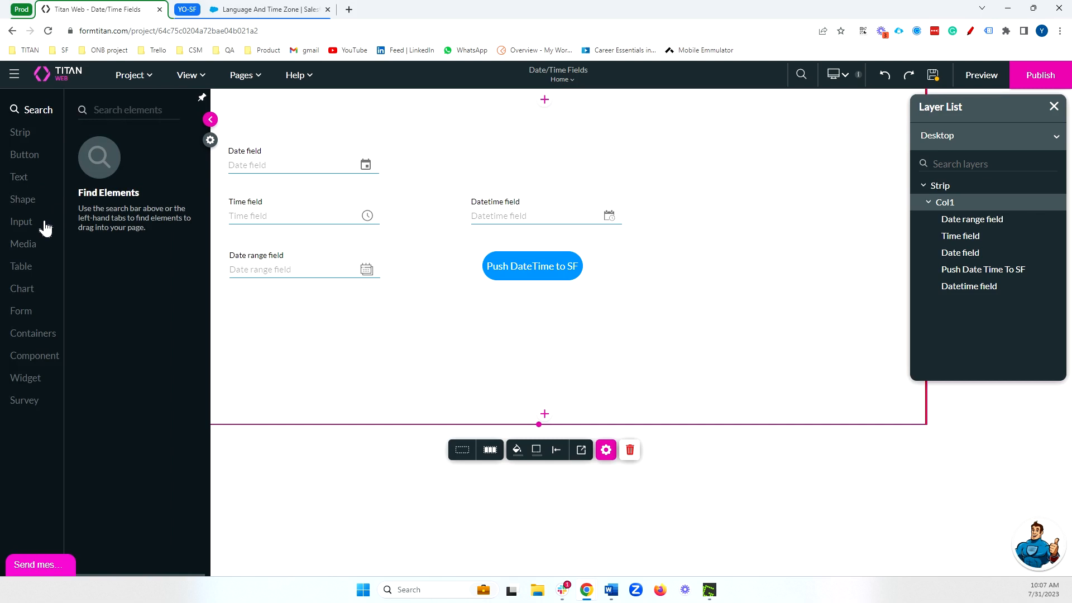
Look through the date, time, datetime and date range elements in the input element library.
left_click(44, 226)
scroll(194, 394, "down", 3)
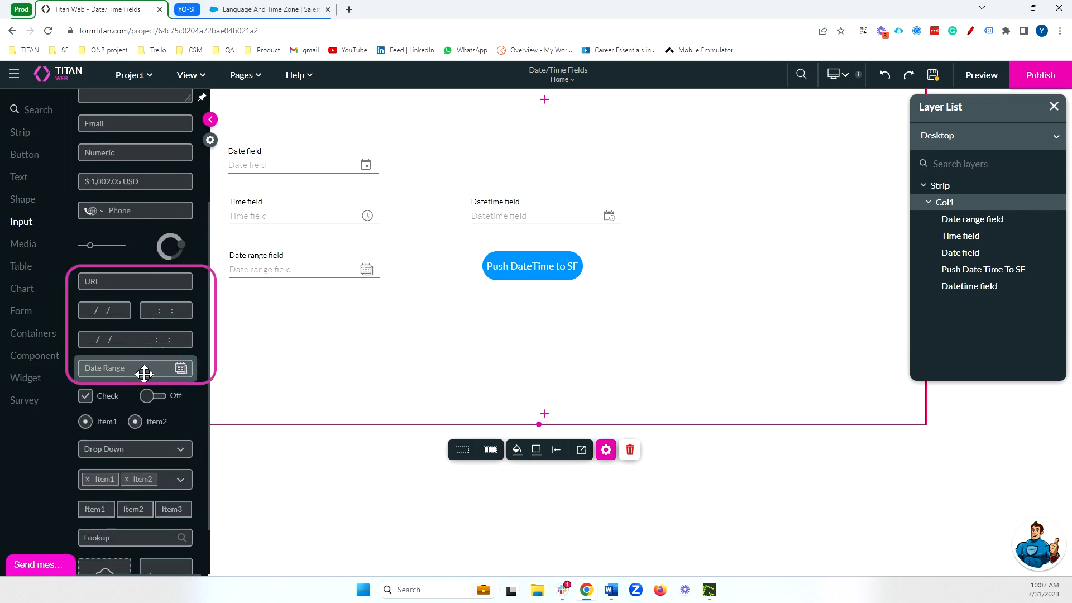
scroll(134, 115, "up", 5)
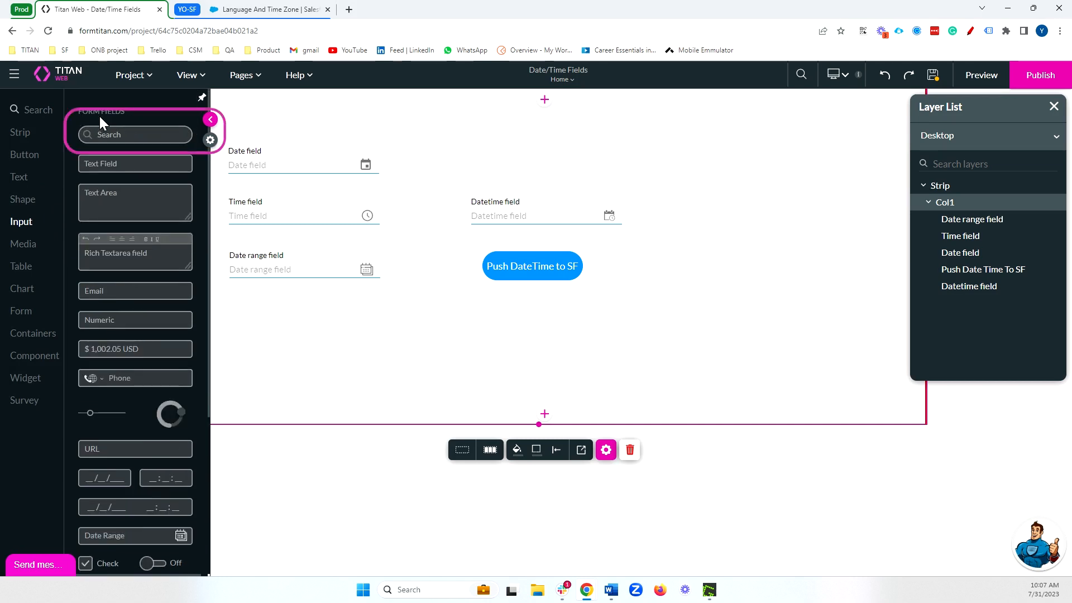
left_click(209, 119)
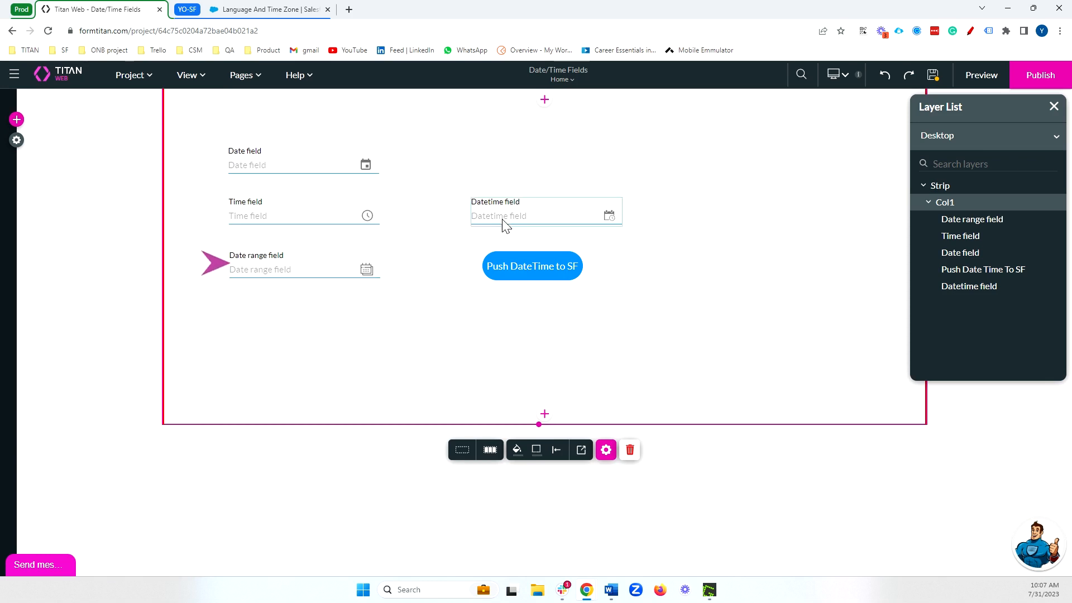
Preview the project and examine the pickers of the Date, Time and Date range fields without choosing values.
left_click(989, 82)
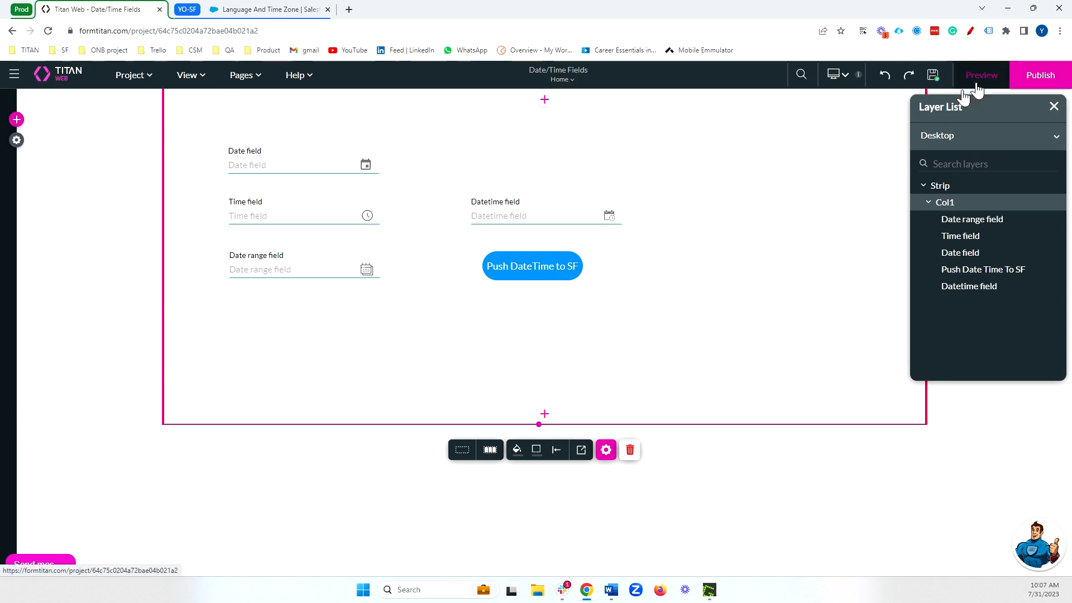
left_click(355, 137)
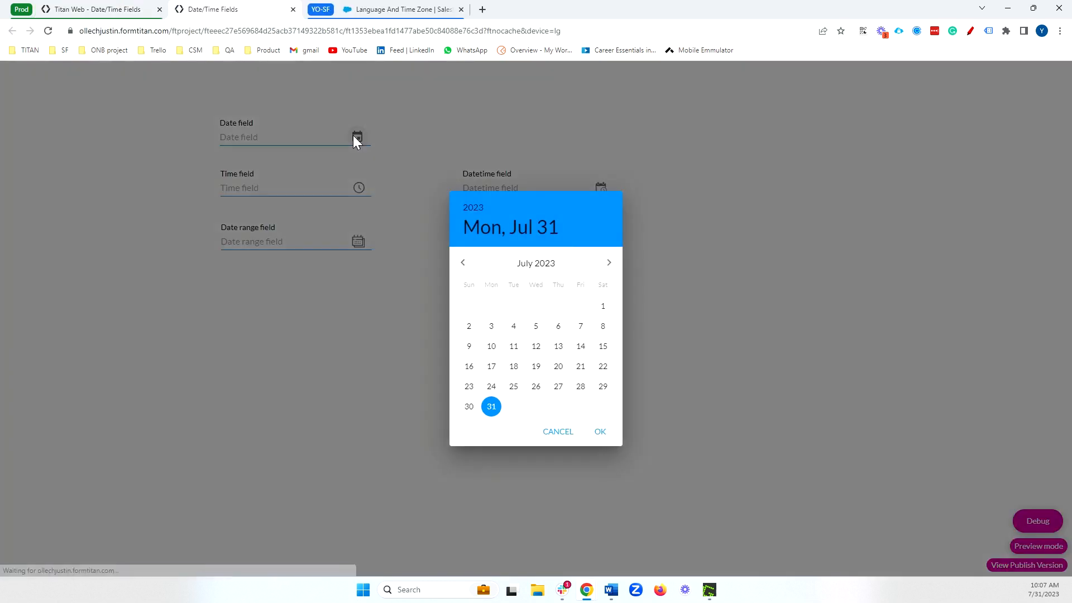
left_click(550, 431)
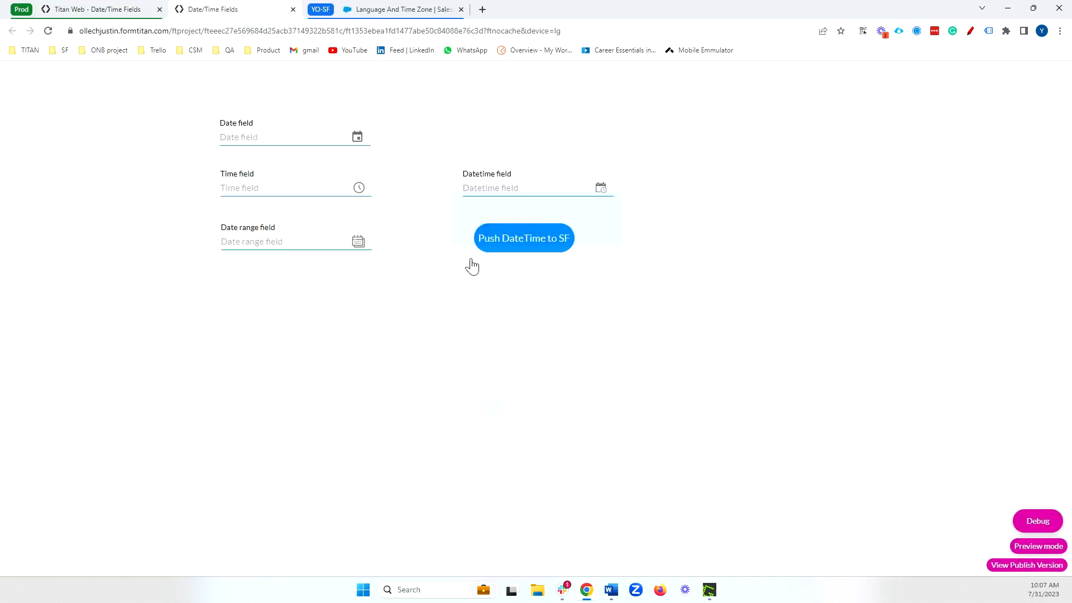
left_click(358, 188)
left_click(558, 430)
left_click(358, 241)
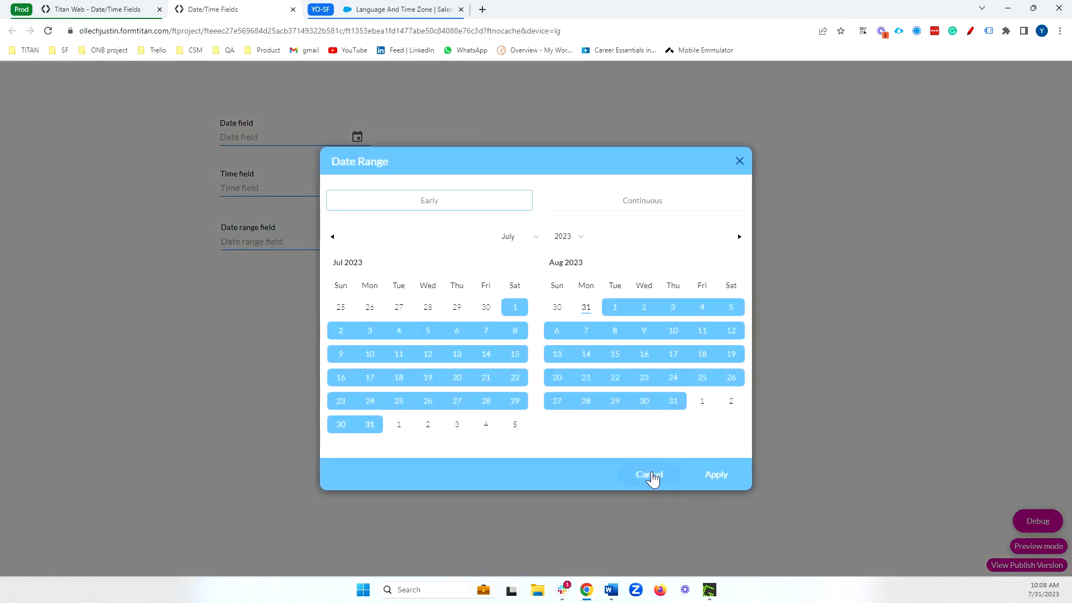
left_click(650, 476)
Set the previewed Datetime field to 07/31/2023 10:07 AM and return to the project builder.
left_click(601, 190)
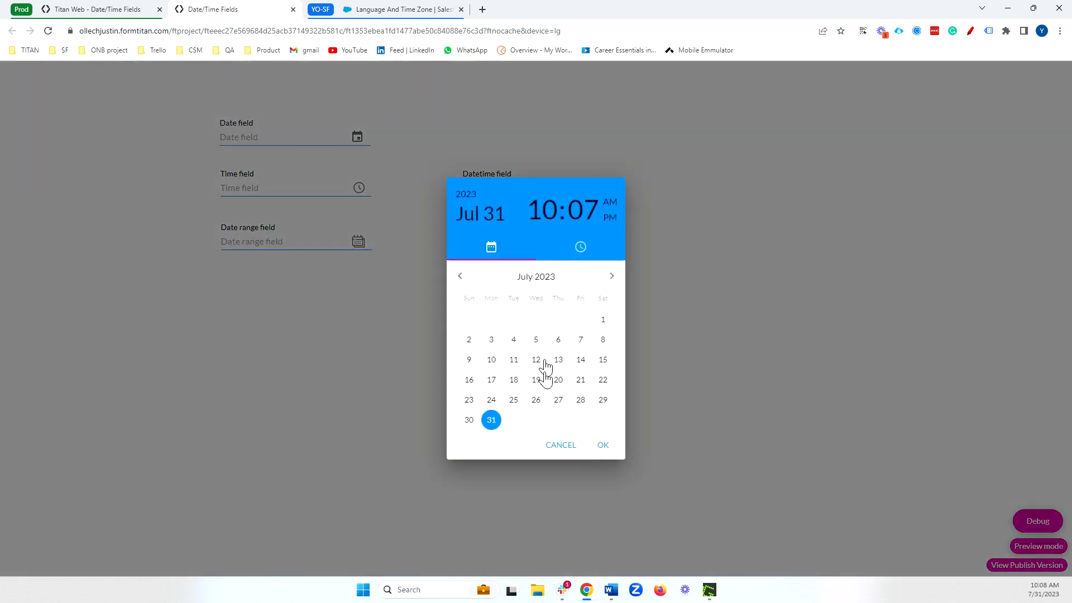
left_click(595, 444)
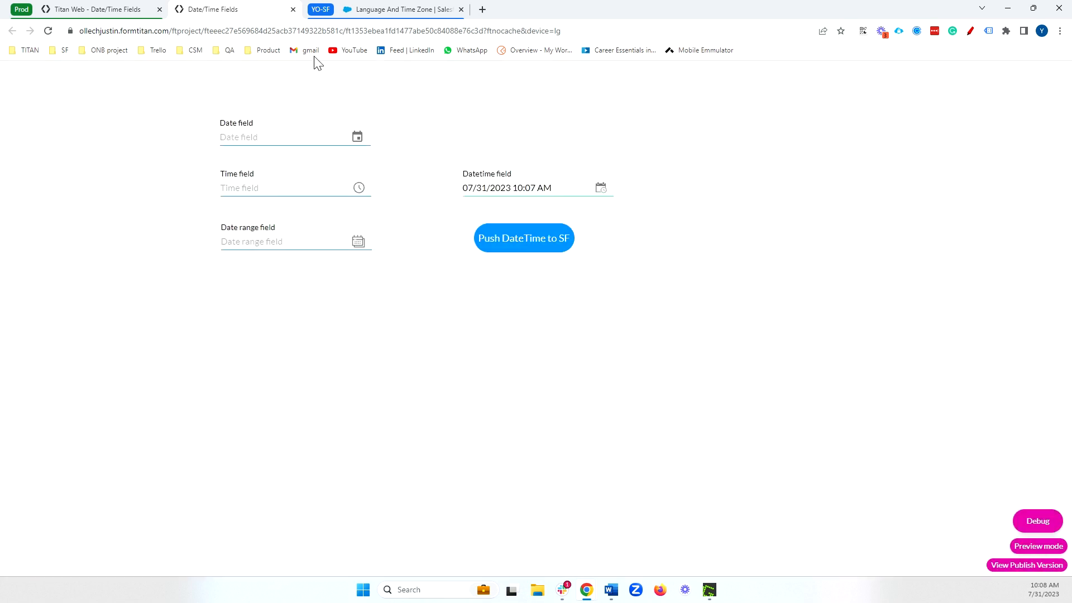
left_click(293, 9)
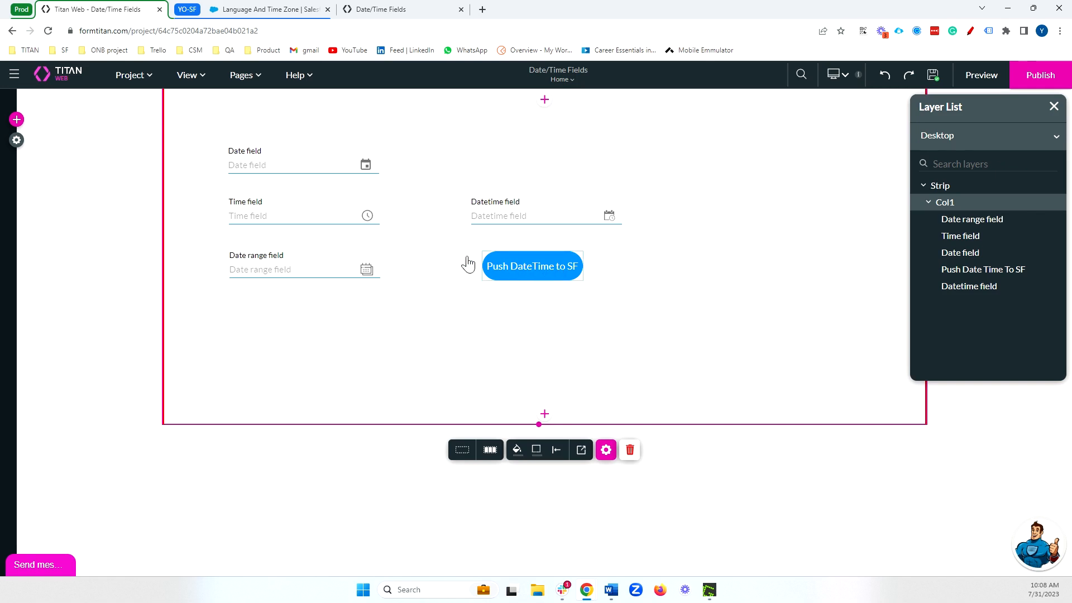
Open the Contact push integration behind the Push DateTime to SF button's Salesforce action.
left_click(525, 274)
left_click(454, 305)
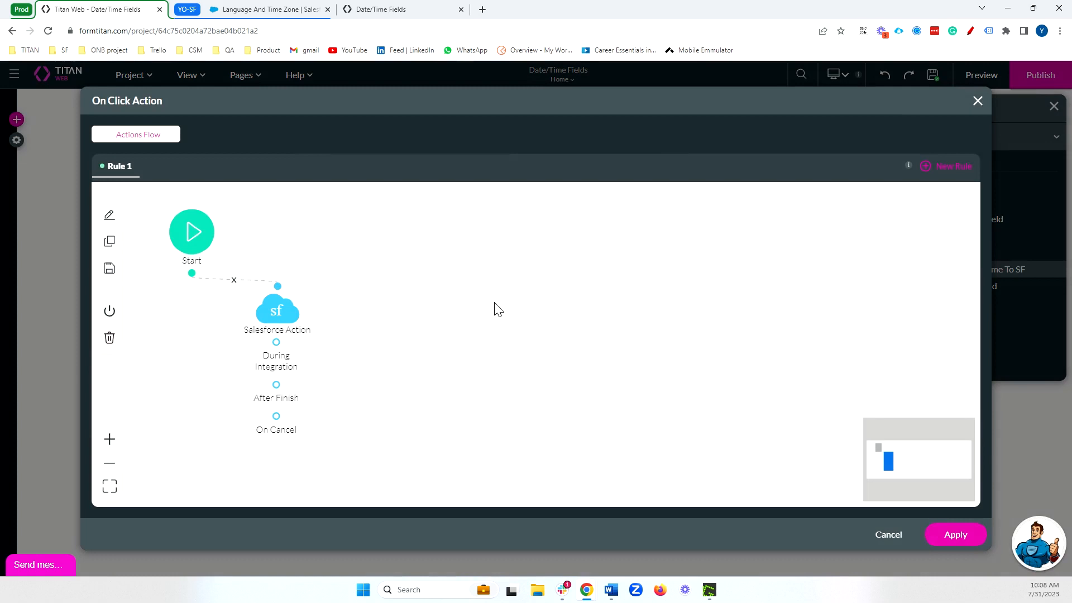
double_click(286, 310)
left_click(337, 334)
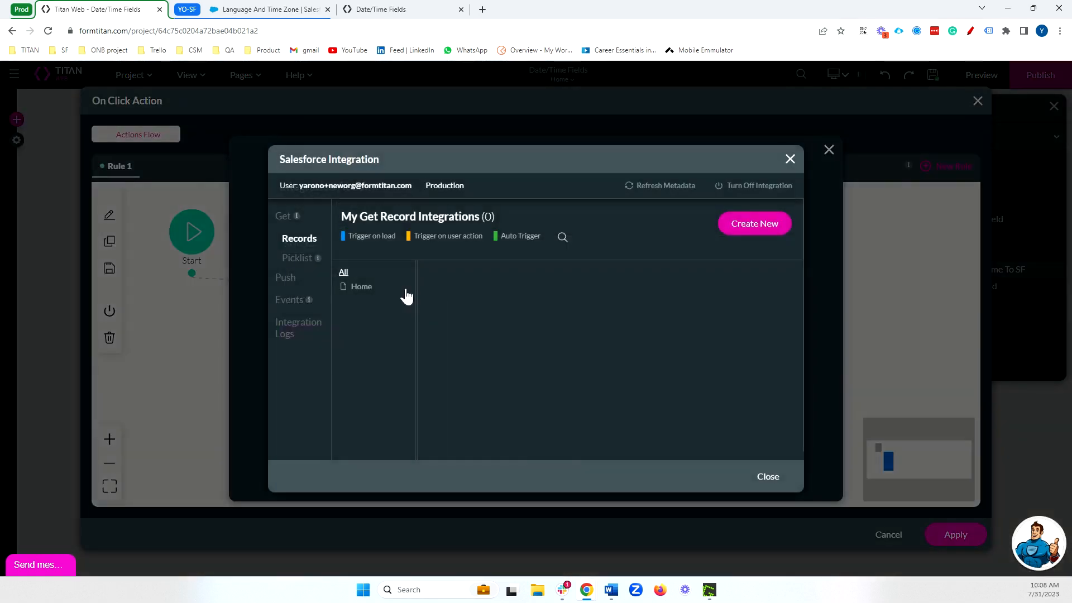
left_click(290, 280)
left_click(767, 280)
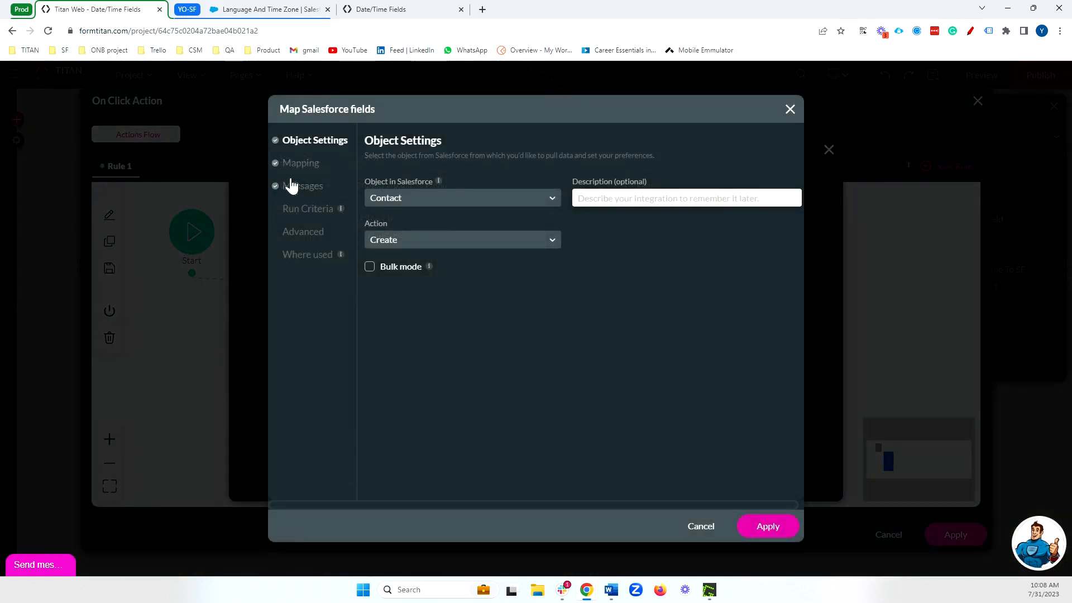
Filter the Contact mapping to mapped fields, review the Last Name and Start mappings, and leave the button's action settings.
left_click(334, 166)
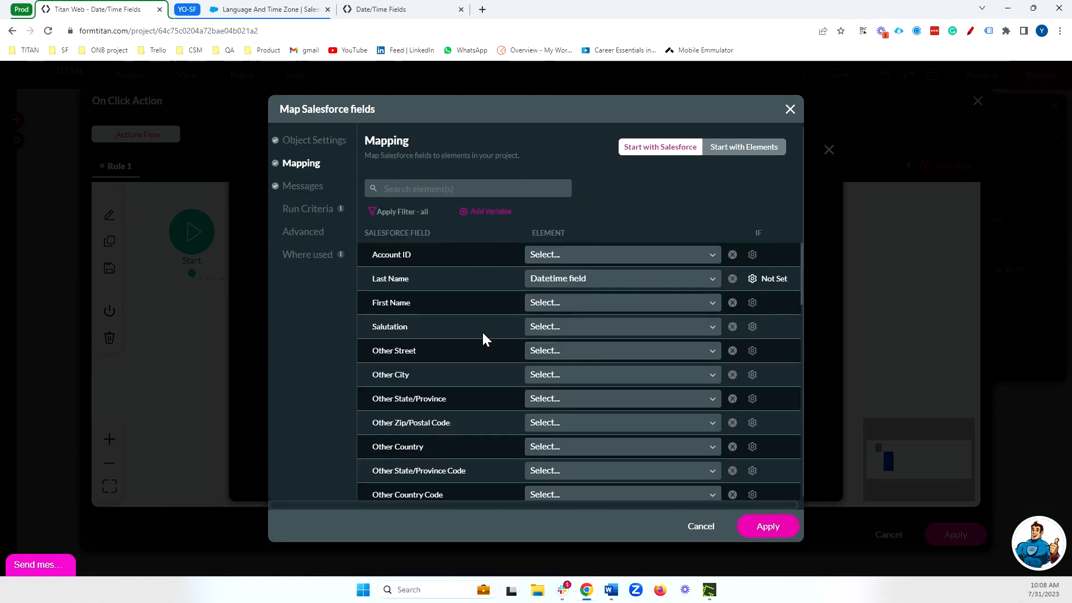
left_click_drag(417, 280, 366, 280)
left_click(384, 215)
left_click(391, 263)
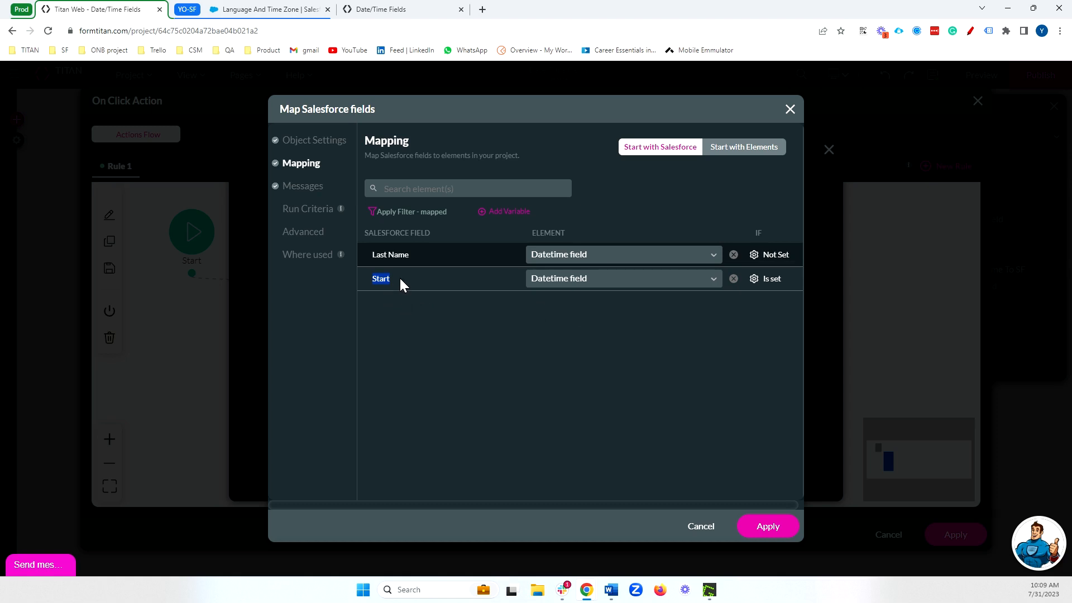
left_click_drag(426, 257, 374, 255)
left_click(702, 528)
left_click(757, 479)
left_click(570, 471)
left_click(956, 534)
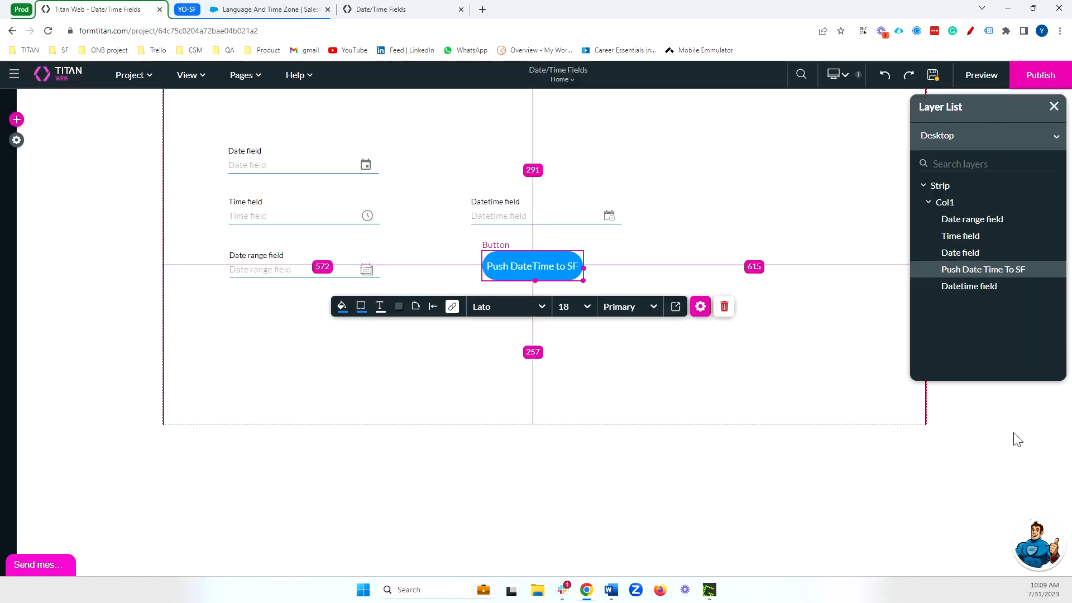
Check the Tools section of the project settings and collapse the settings.
left_click(18, 140)
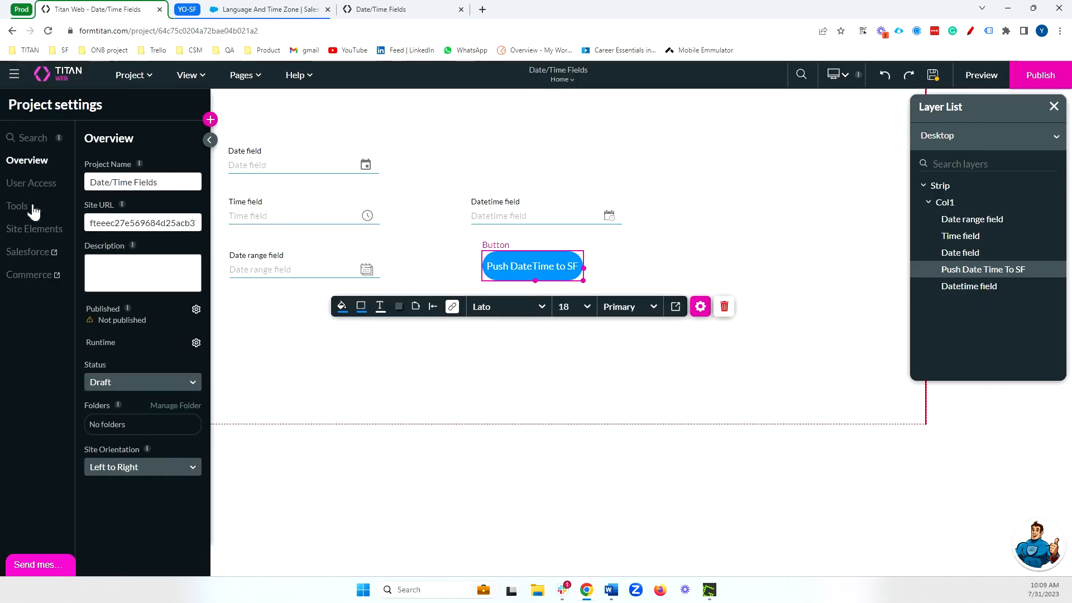
left_click(25, 208)
left_click(90, 192)
left_click(209, 140)
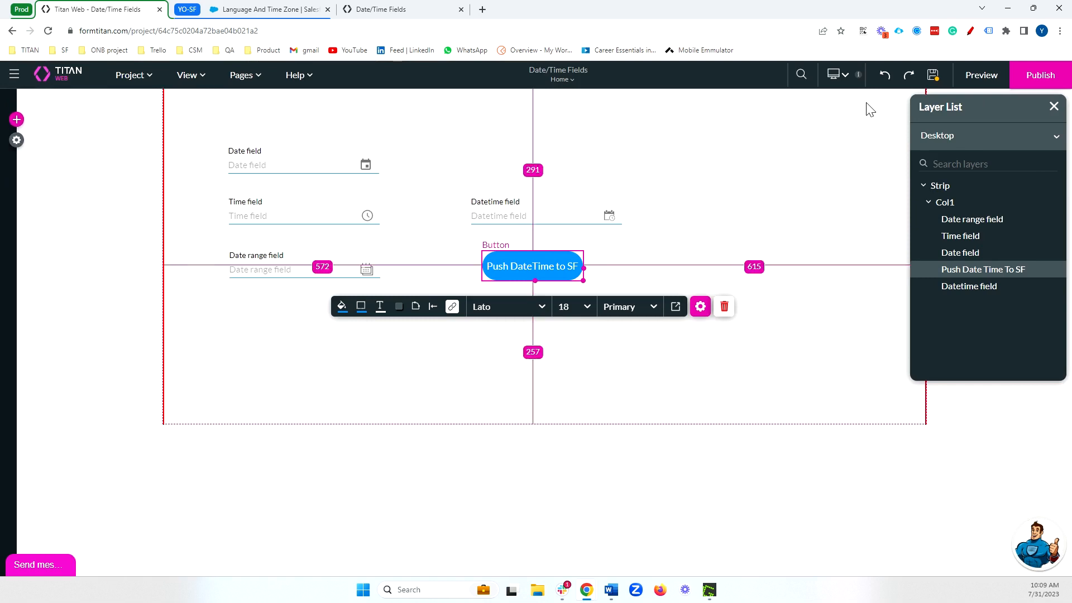
Reload the project preview and set the Datetime field to 07/31/2023 10:09 AM.
left_click(977, 78)
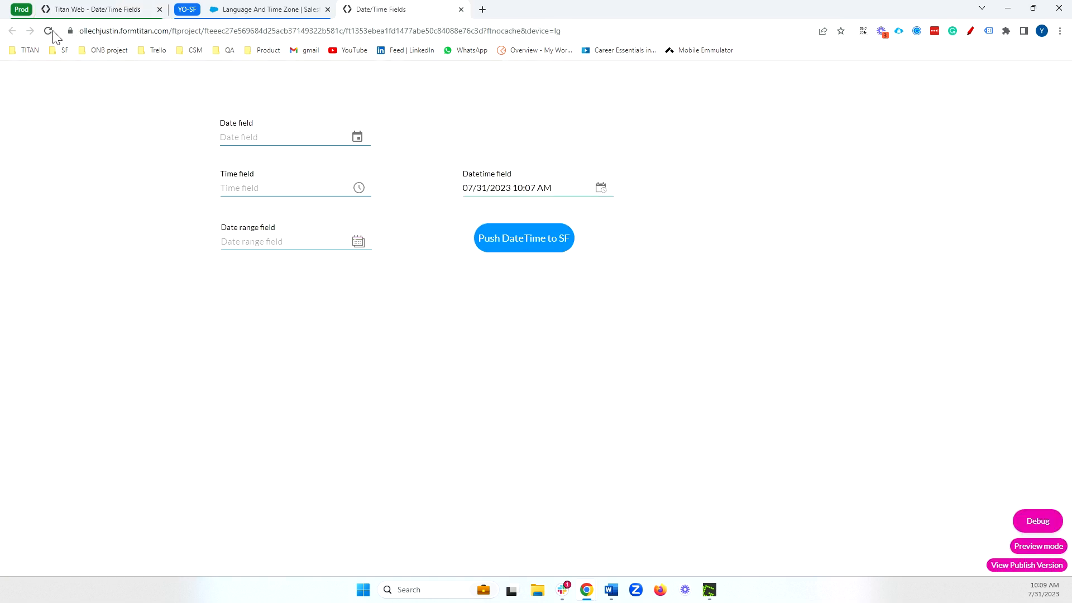
left_click(48, 30)
left_click(600, 189)
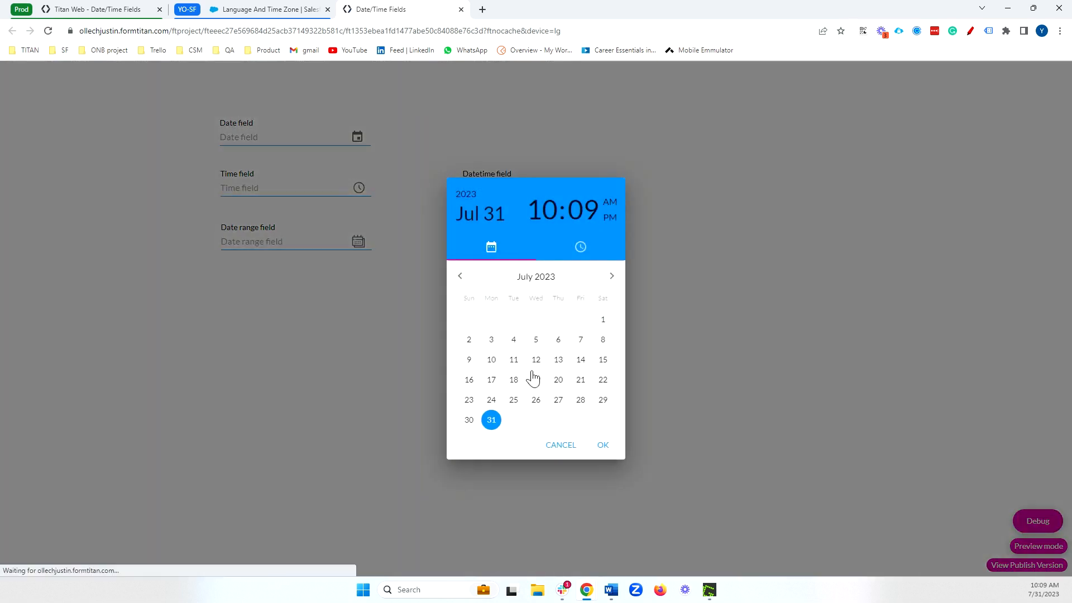
left_click(492, 421)
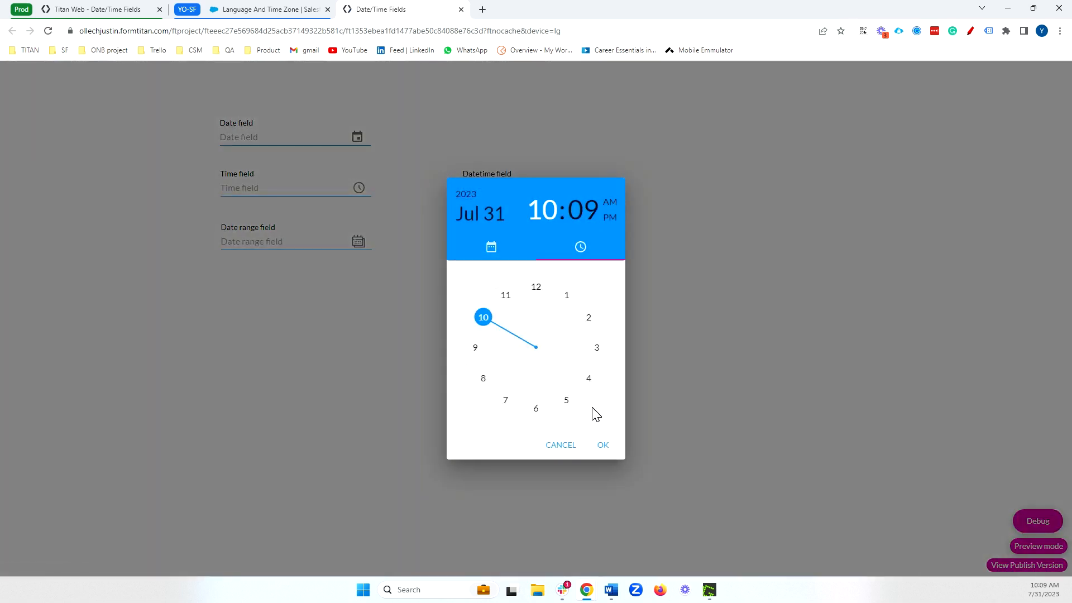
left_click(600, 445)
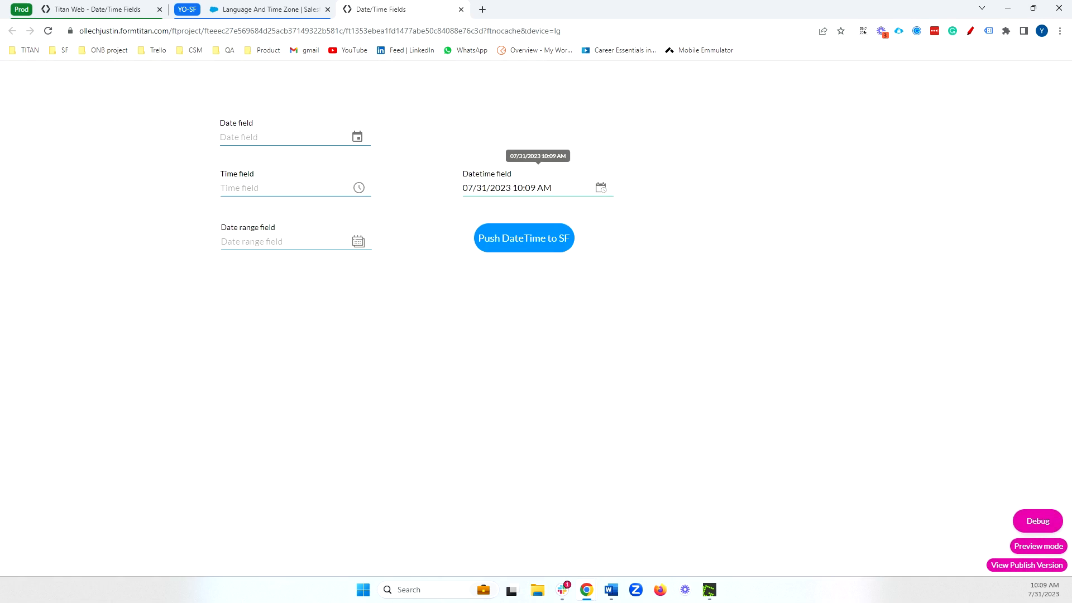
Inspect the Datetime field's value in the project debugger, then push the datetime to Salesforce.
left_click(1037, 520)
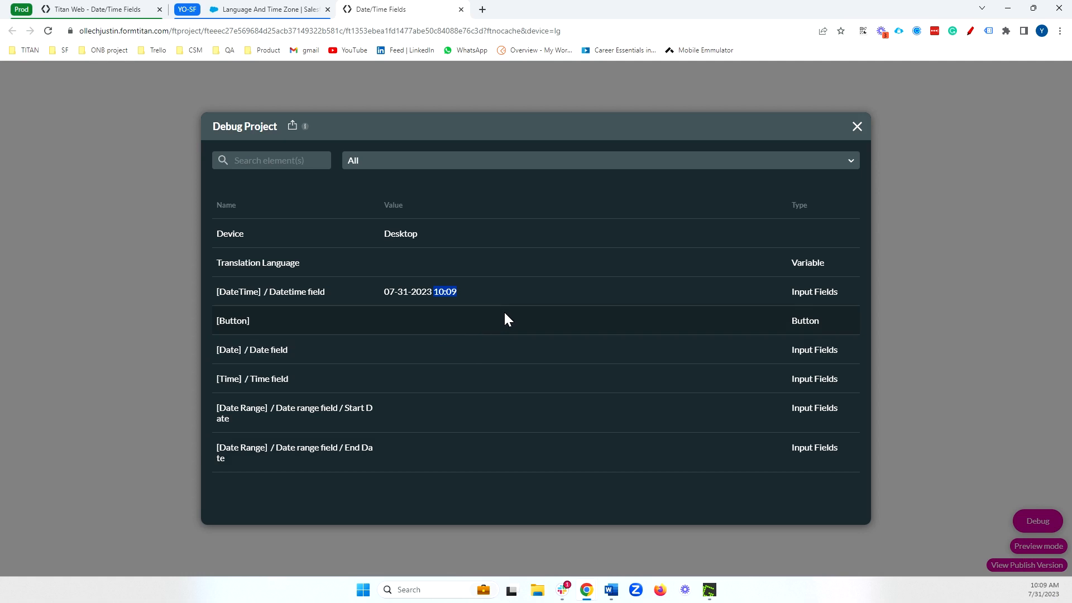
left_click(858, 127)
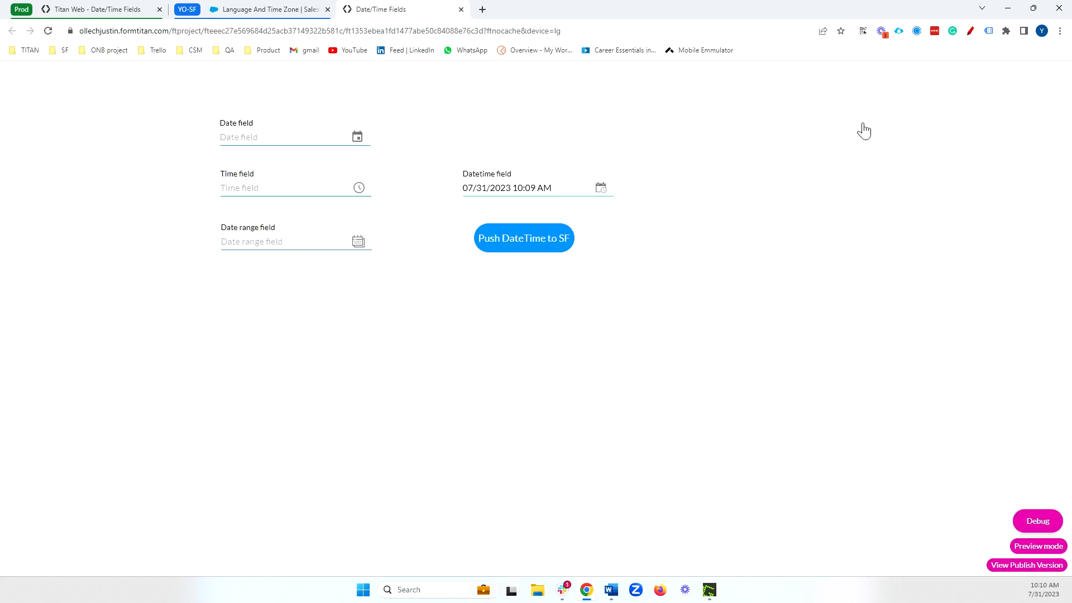
left_click(525, 242)
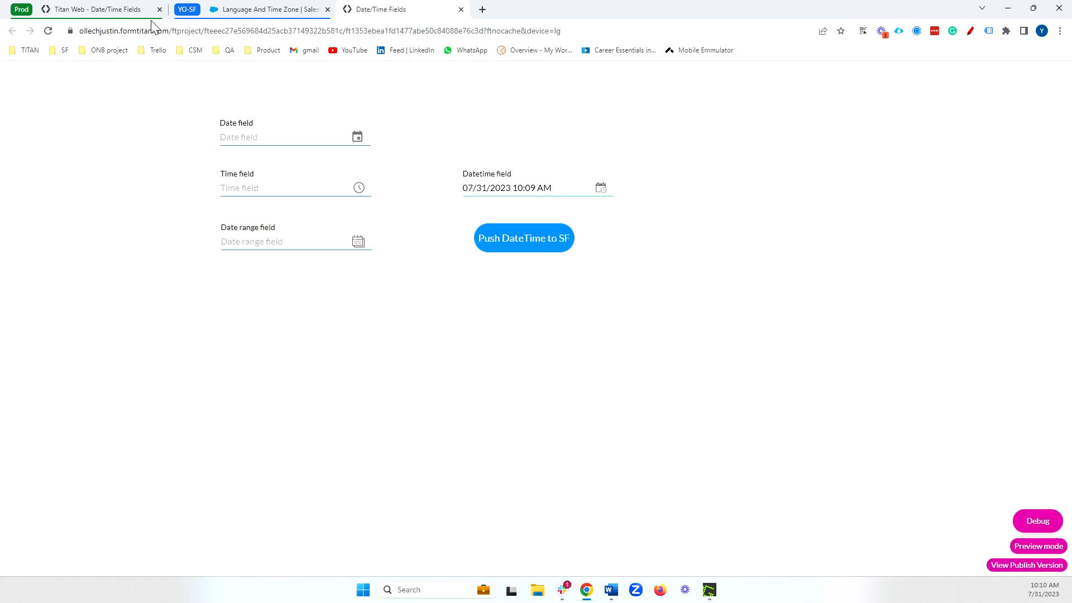
Open the pushed Contact record in Salesforce from the project's integration logs.
left_click(101, 10)
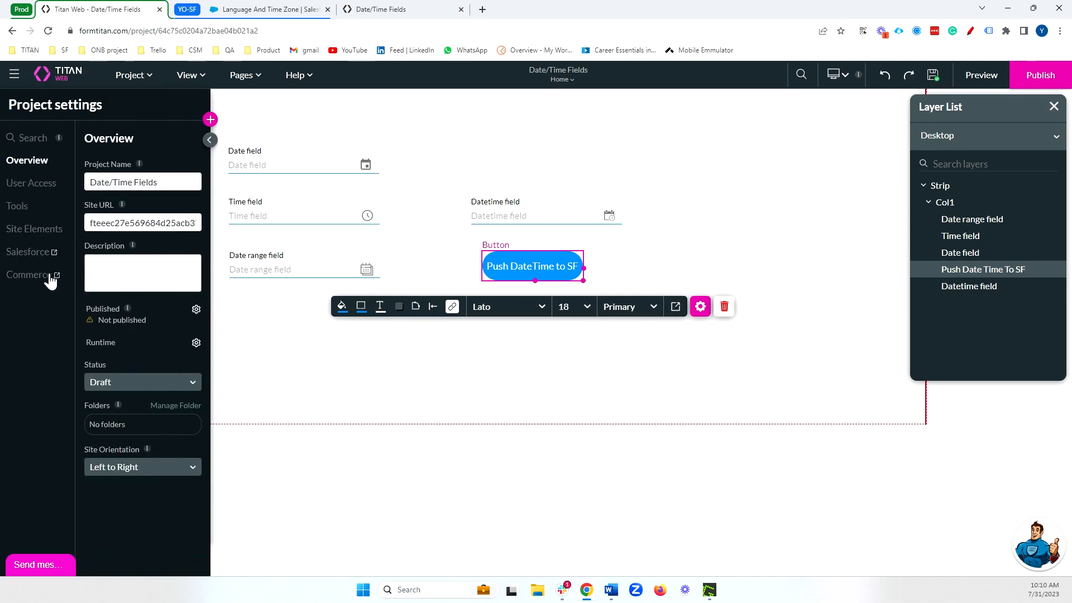
left_click(37, 253)
left_click(301, 329)
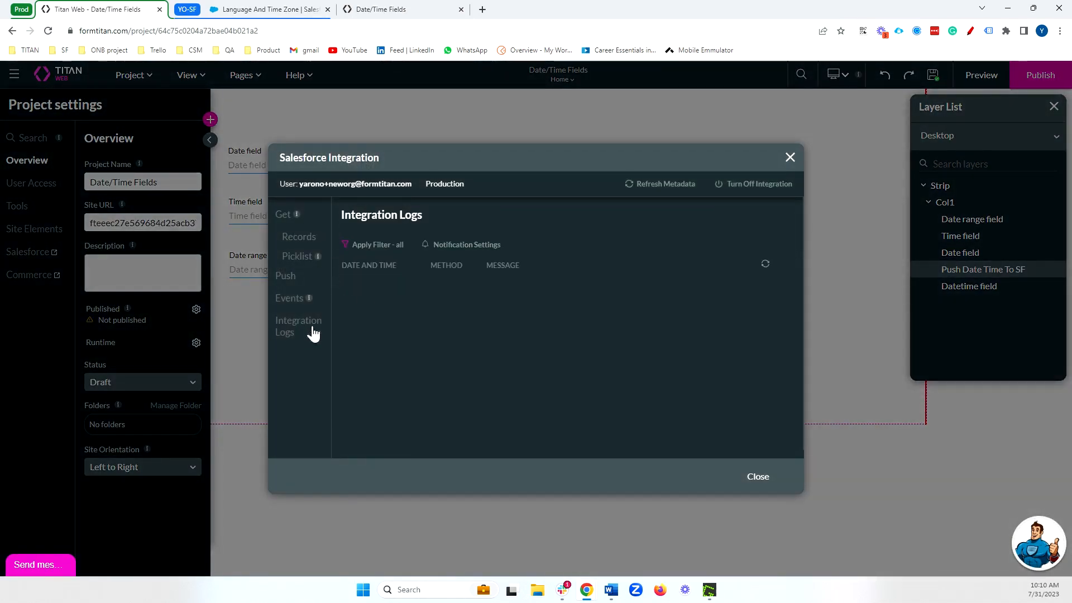
left_click(617, 297)
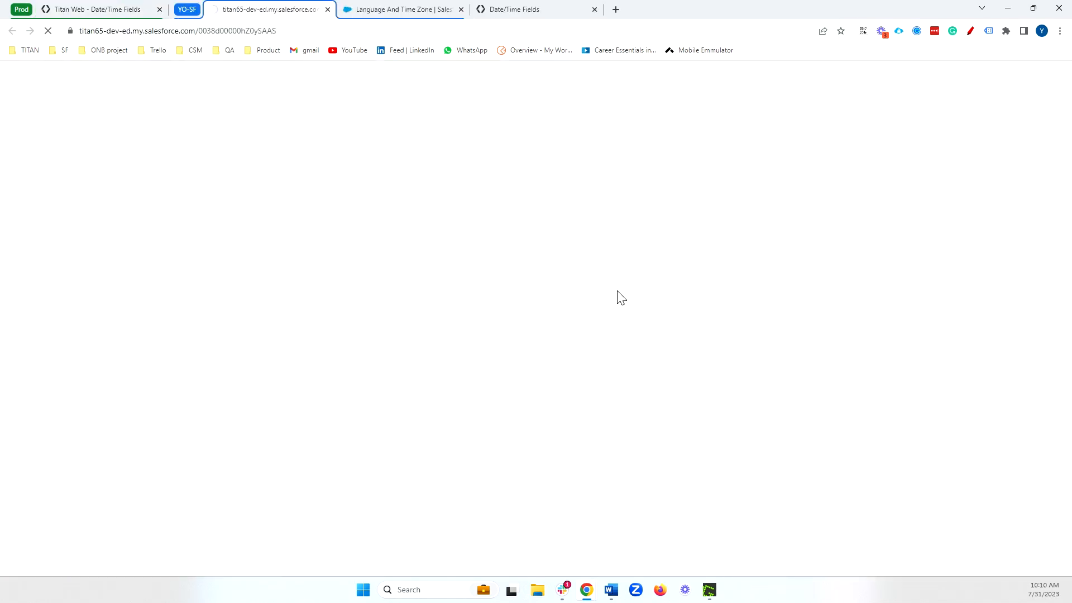
Check the Time Zone in Salesforce's Language & Time Zone settings and examine the time in the new contact's name.
left_click(408, 14)
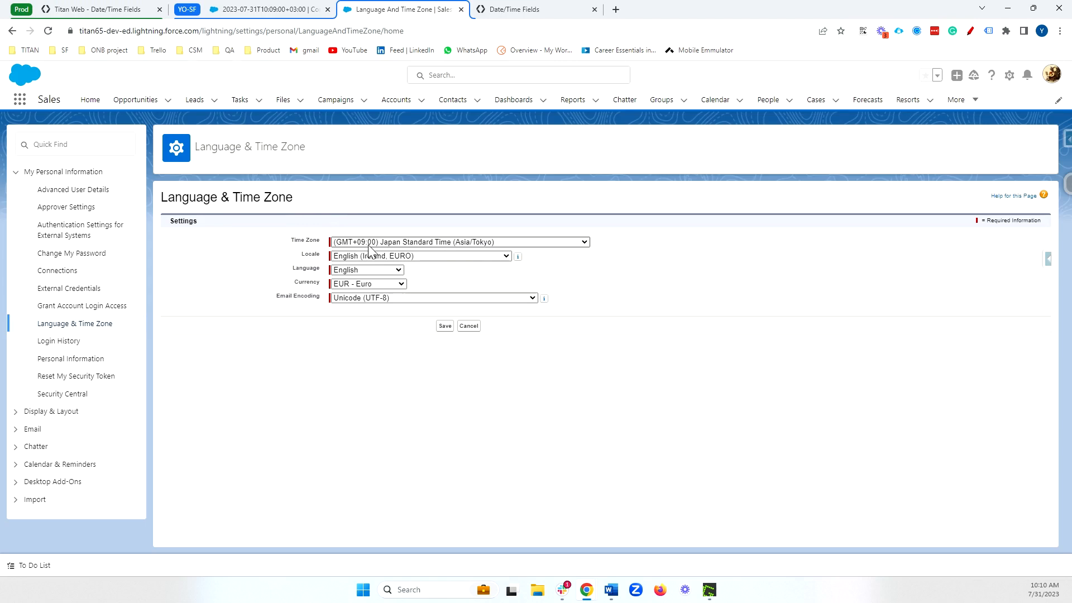
left_click(254, 9)
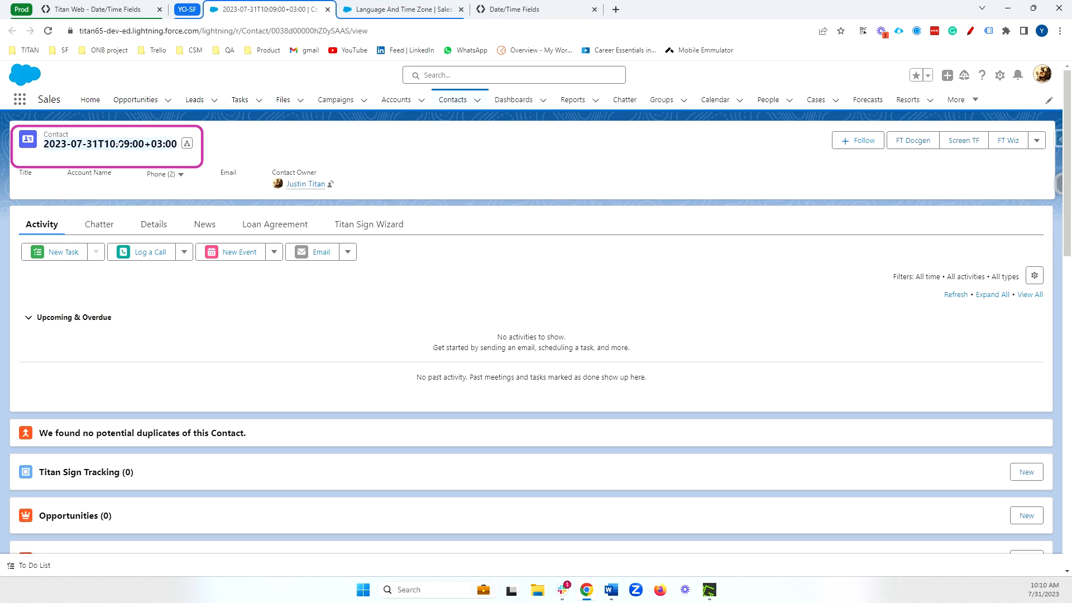
left_click(146, 144)
left_click(173, 144)
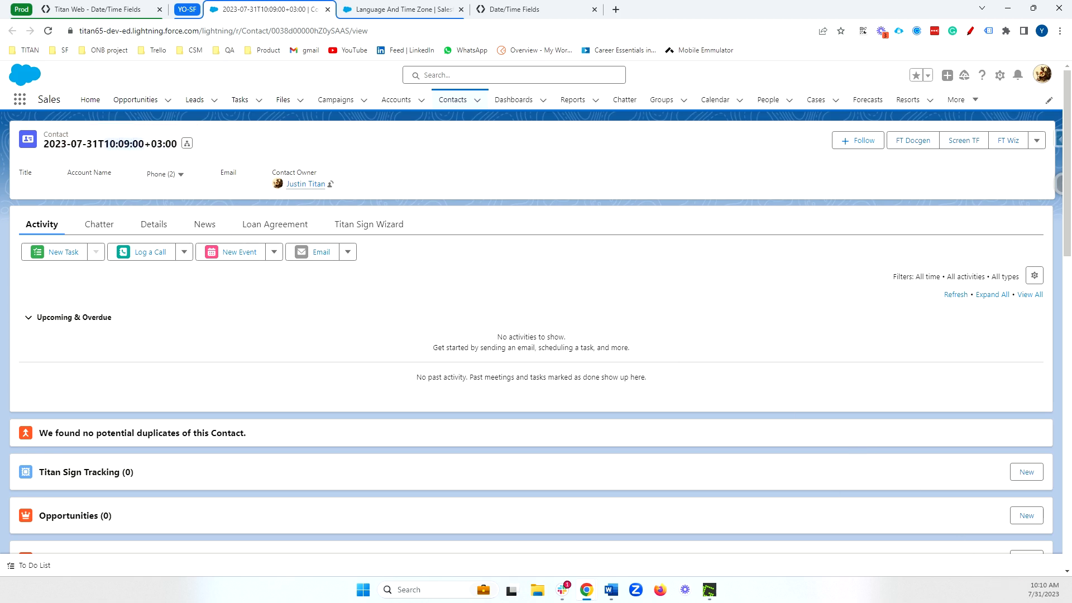
Find the Start value in the contact's details and compare it with the Salesforce user's time zone setting.
left_click(150, 228)
scroll(345, 285, "down", 4)
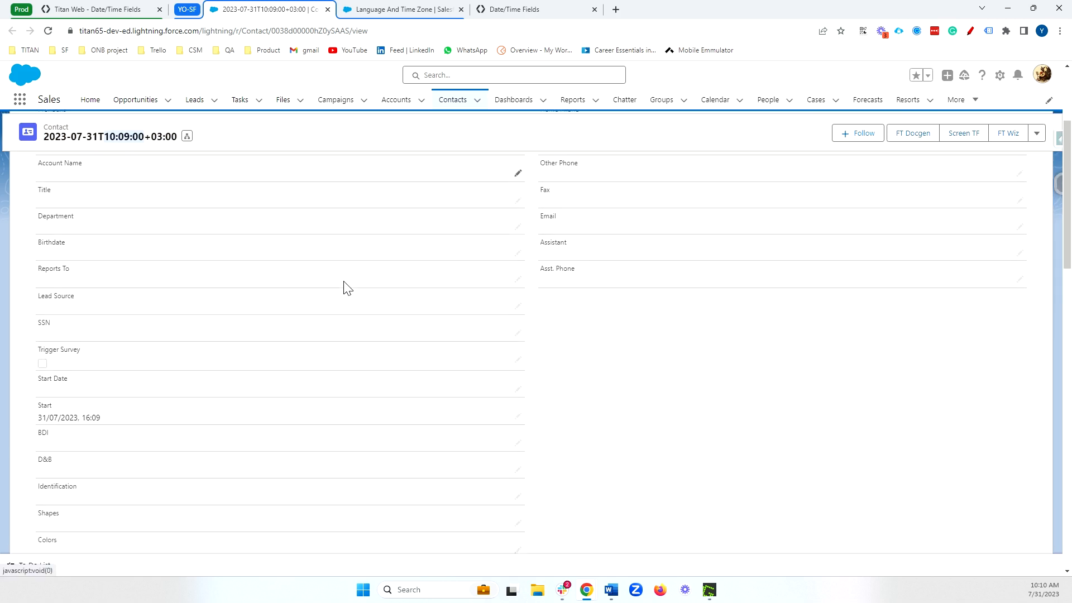
scroll(346, 297, "down", 1)
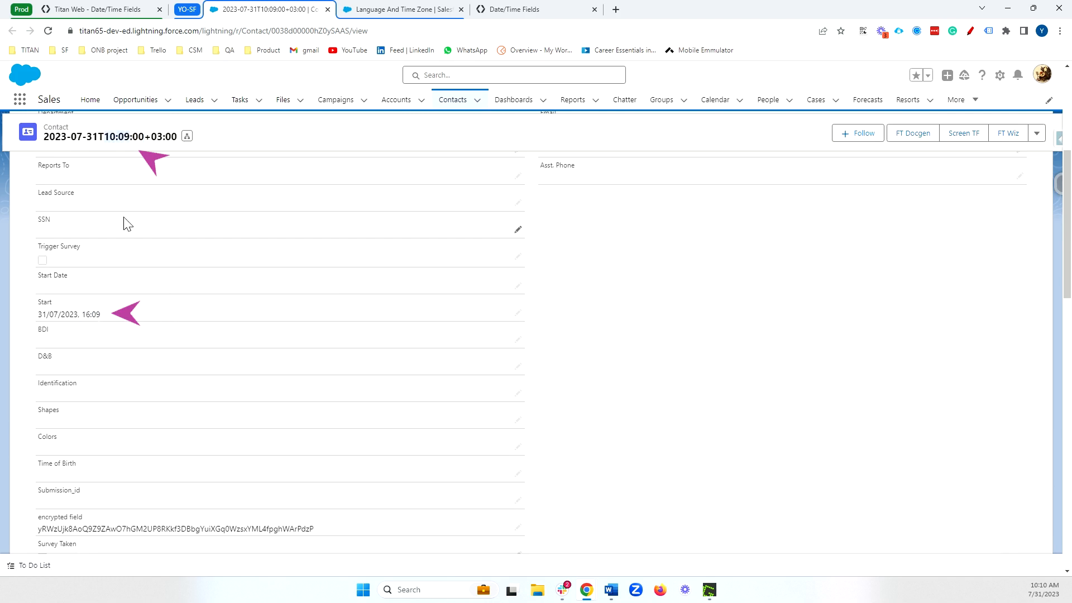
left_click(392, 9)
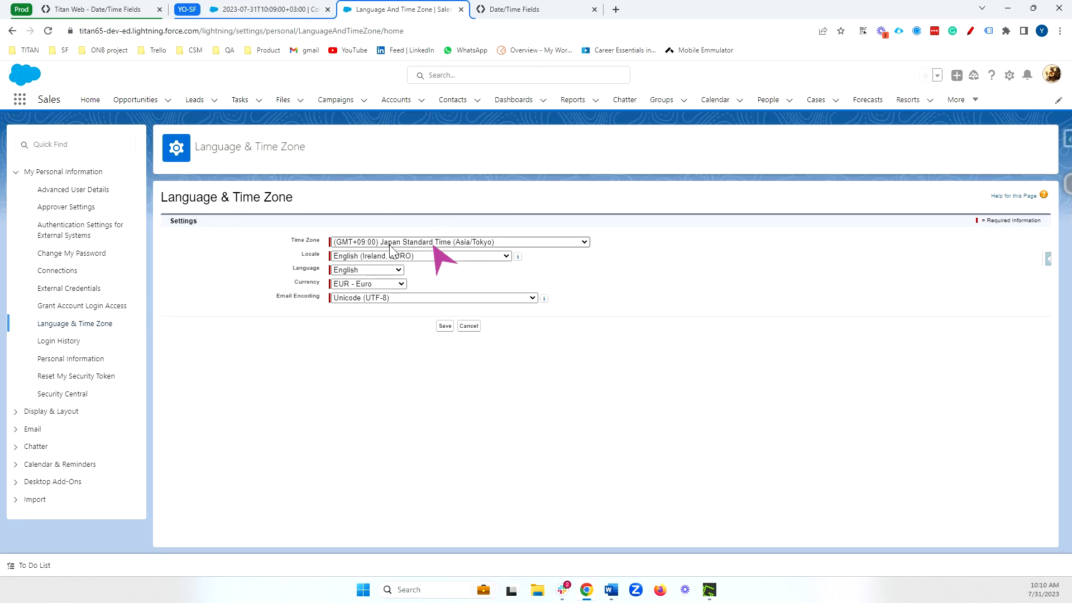
left_click(293, 10)
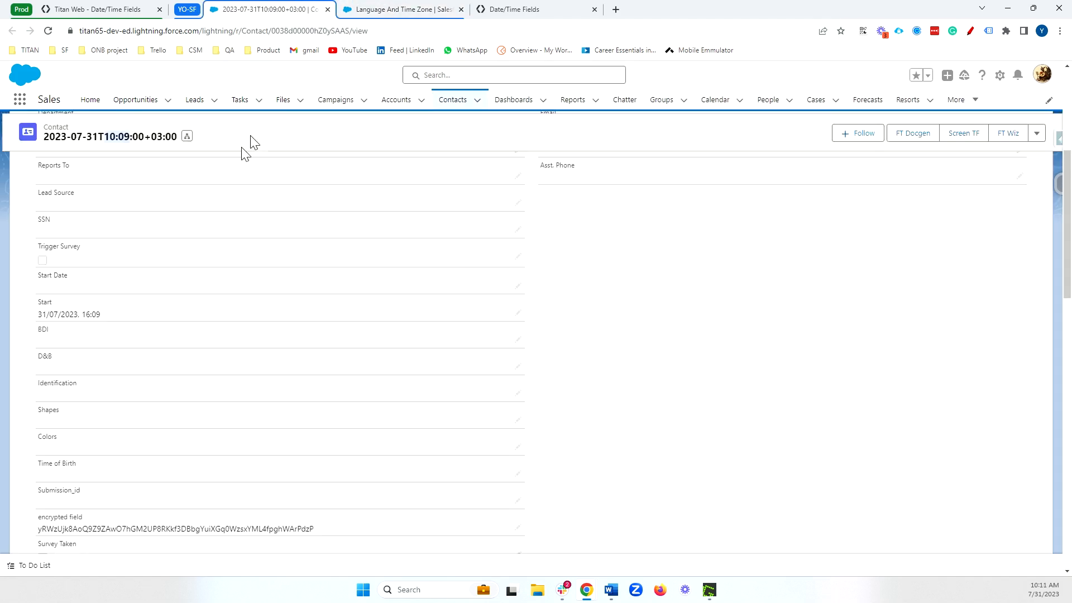
Compare the contact's name and Start value with the Time Zone in Salesforce's Language & Time Zone settings.
scroll(138, 311, "up", 4)
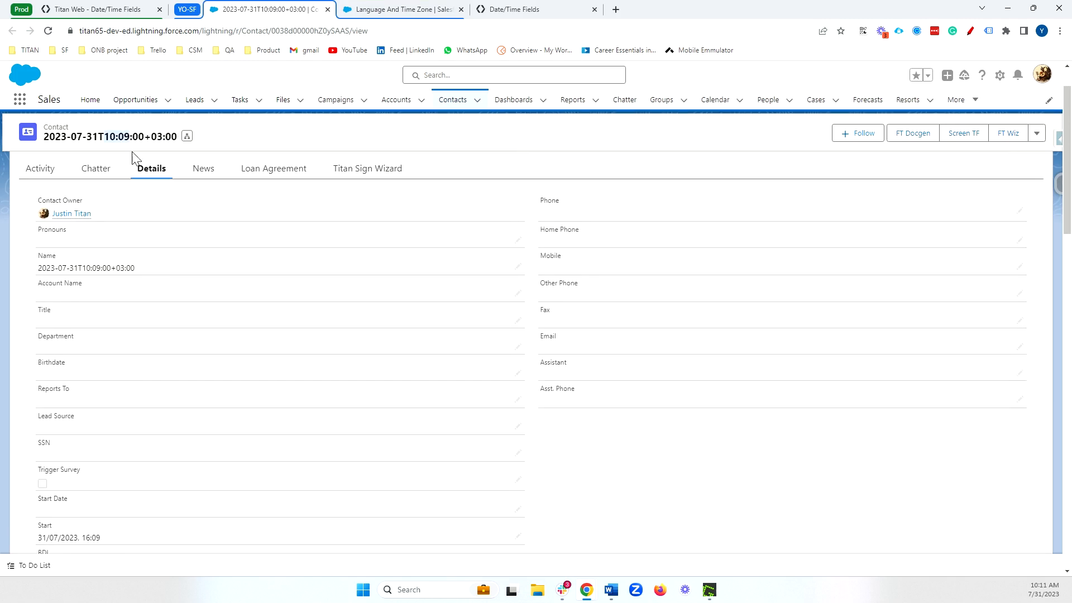
scroll(110, 538, "down", 1)
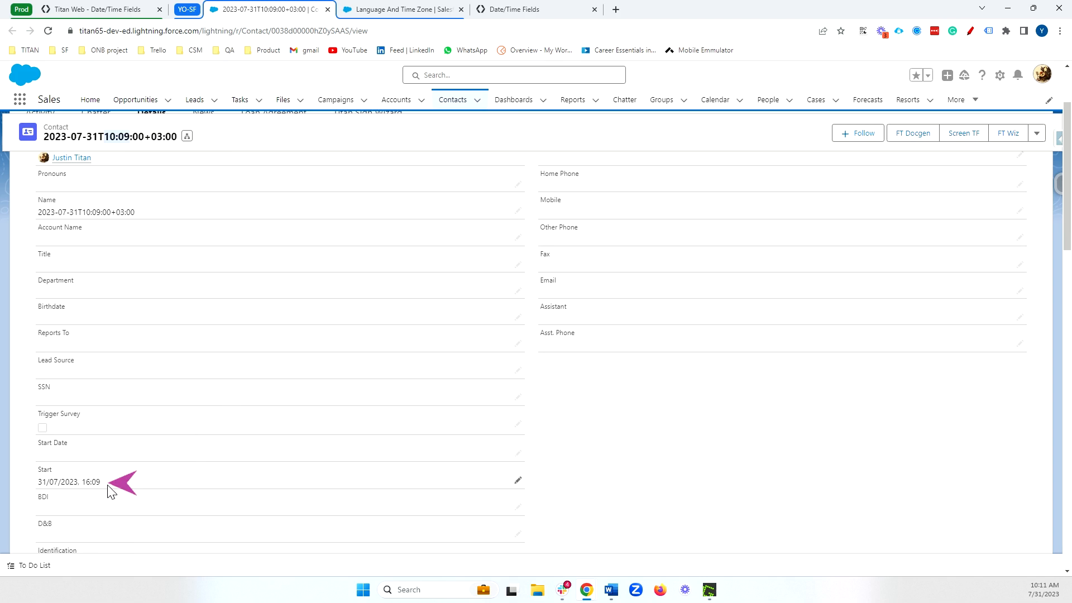
left_click(384, 9)
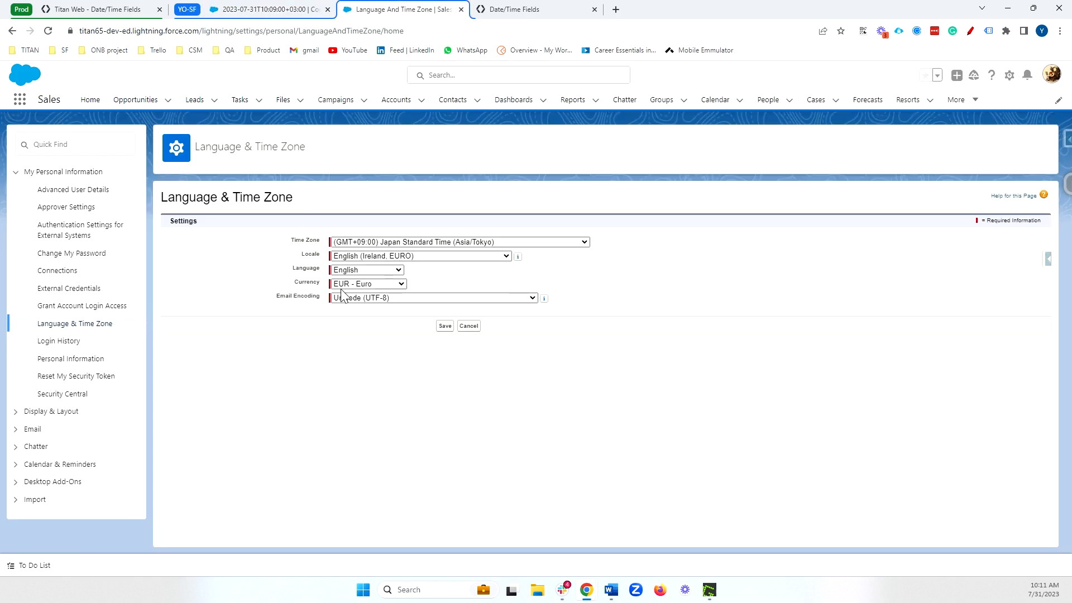
left_click(279, 8)
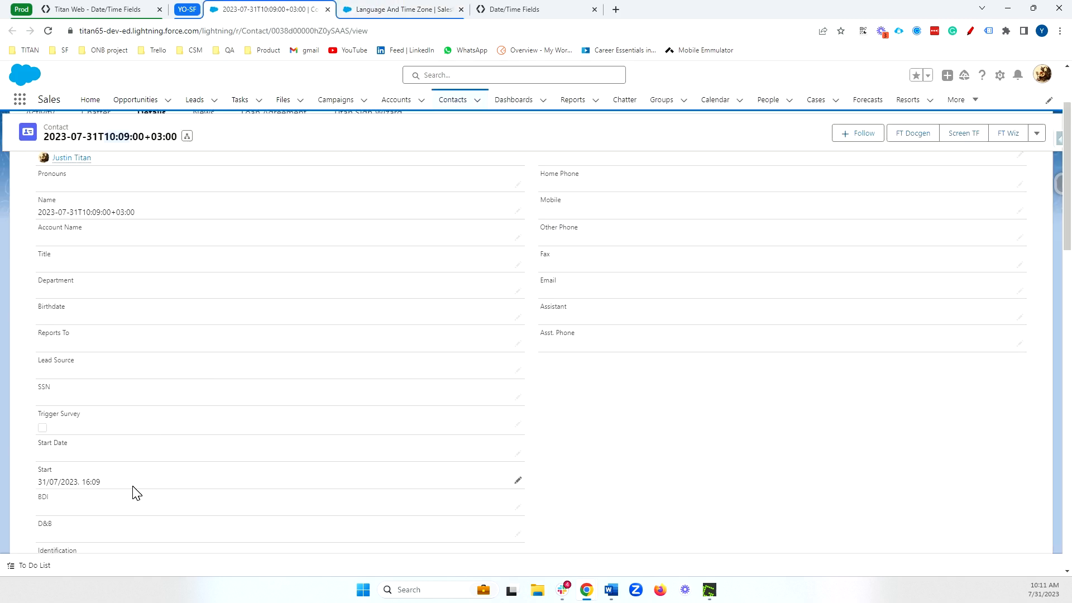
Switch back to the Titan Web project and close the Salesforce Integration window and the project settings.
left_click(117, 9)
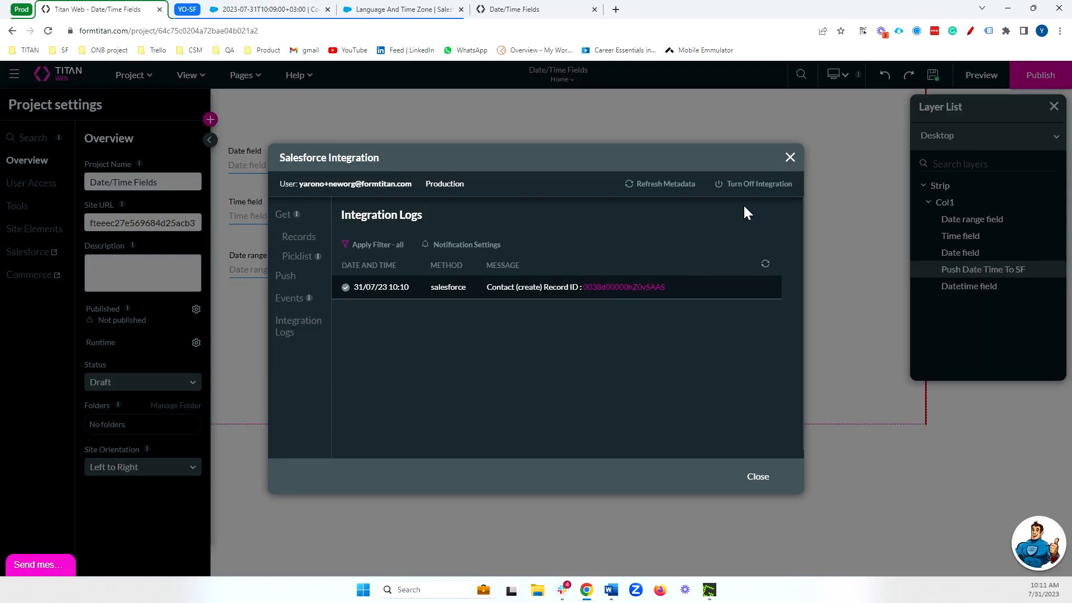
left_click(790, 158)
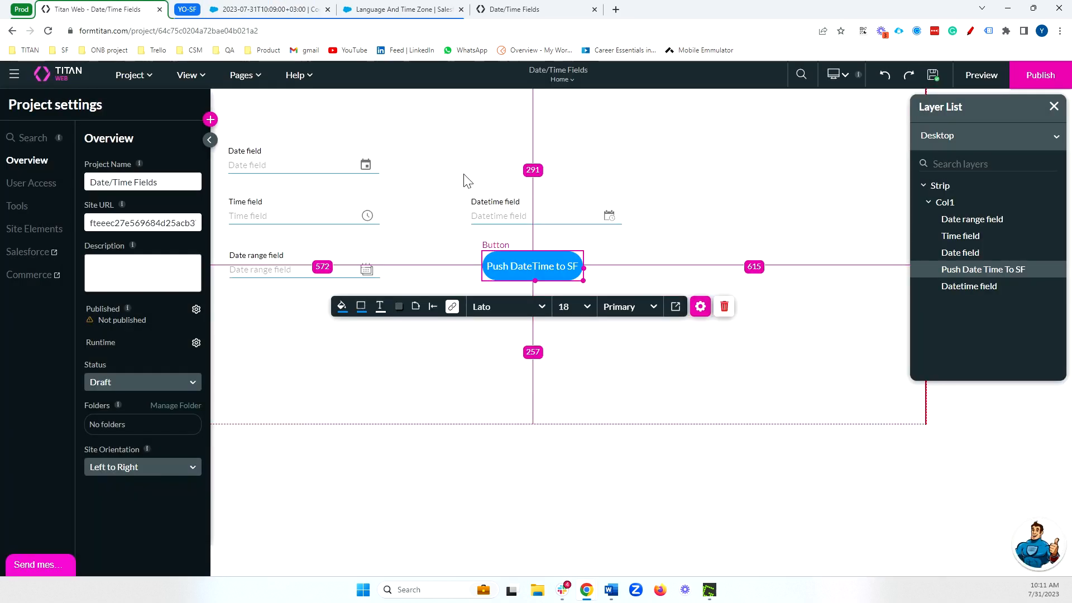
left_click(209, 139)
Open the Date field's settings and examine the available Date Format options.
left_click(360, 168)
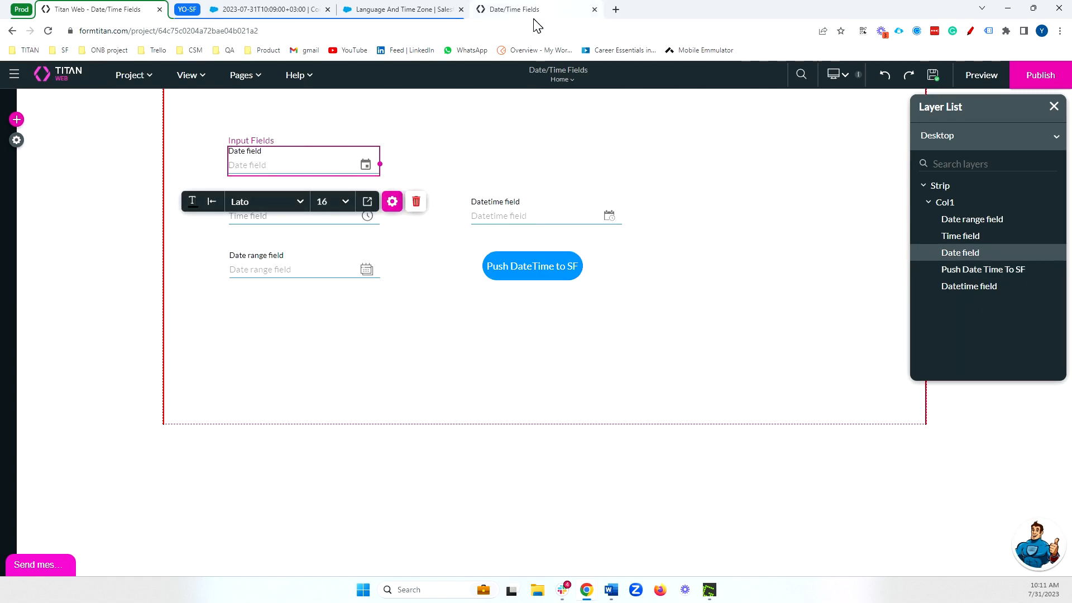
left_click(391, 201)
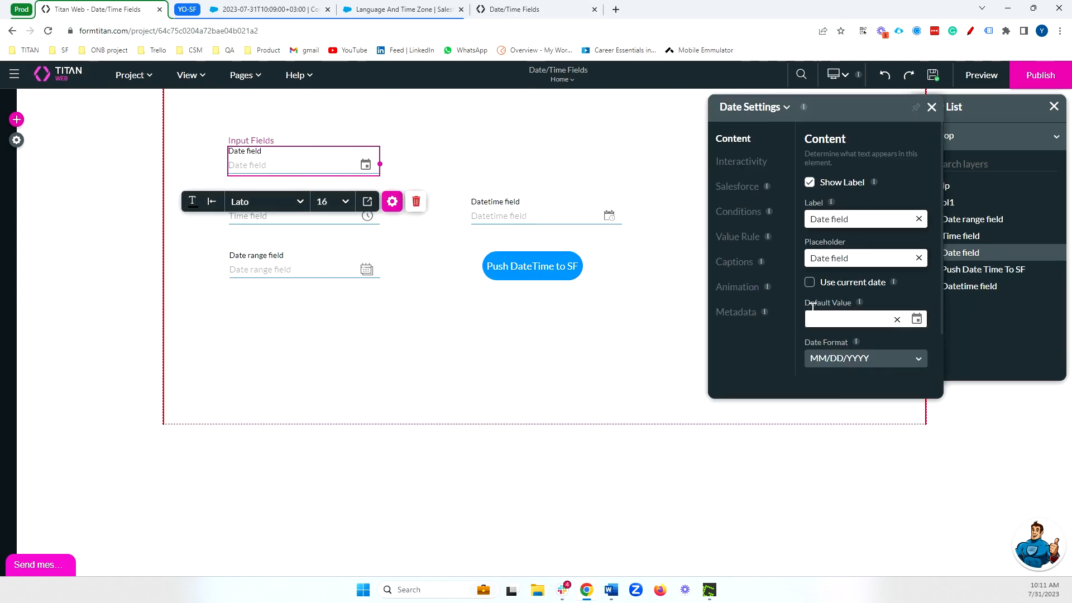
scroll(873, 351, "down", 1)
left_click(839, 309)
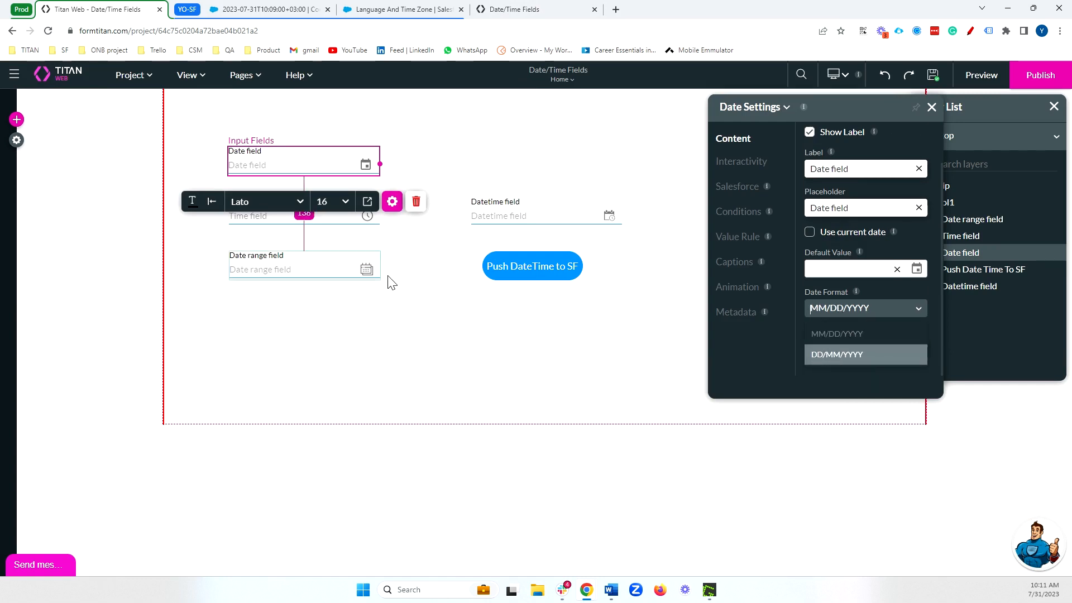
Examine the date and time format settings of the Datetime field and the Time Format options of the Time field.
left_click(591, 222)
scroll(841, 289, "down", 2)
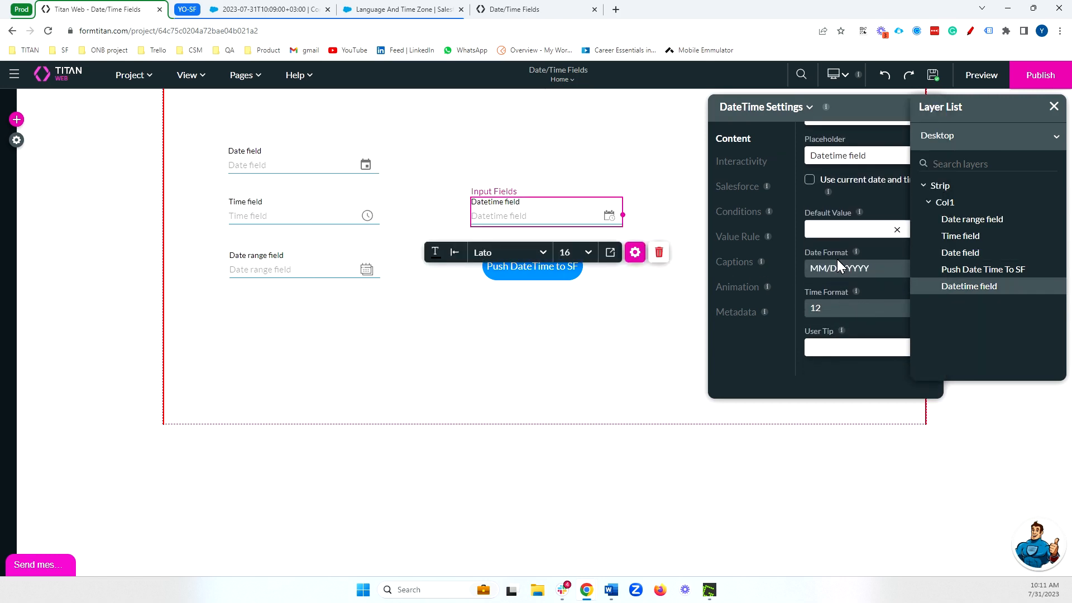
left_click_drag(835, 112, 783, 110)
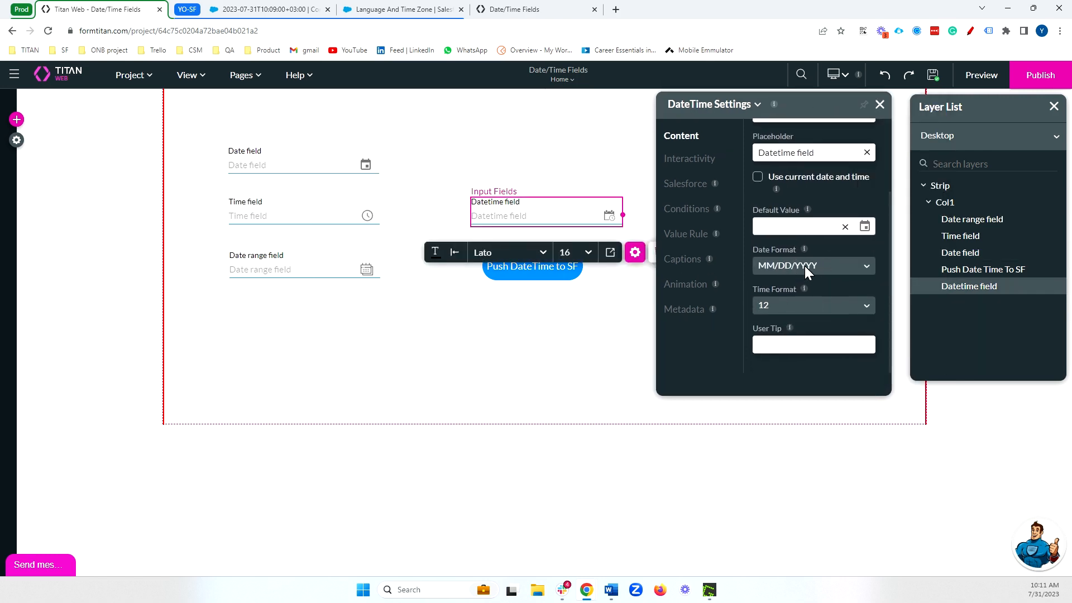
left_click(805, 304)
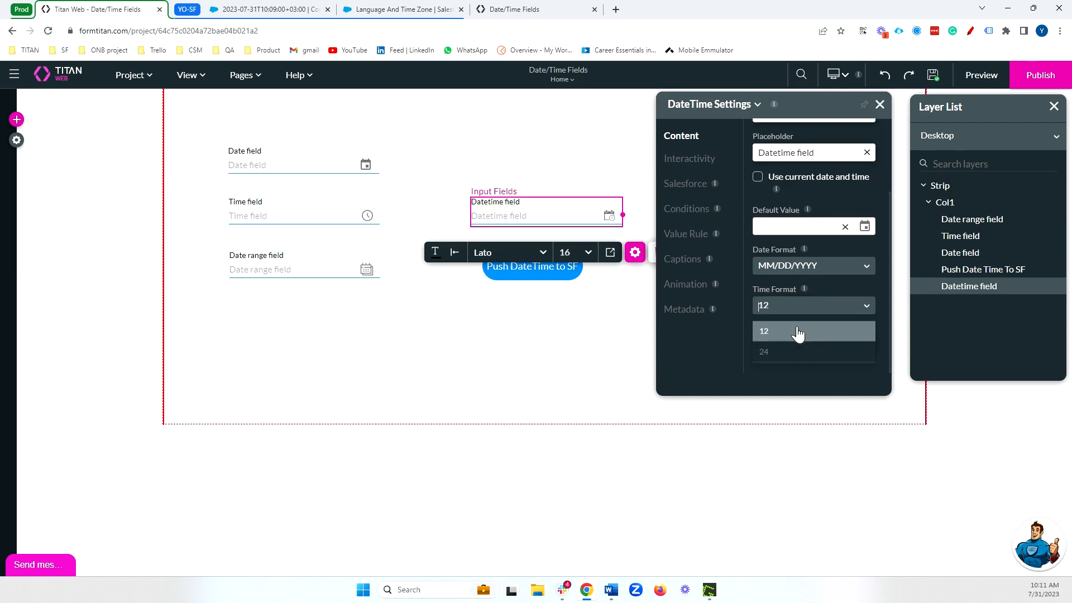
left_click(369, 218)
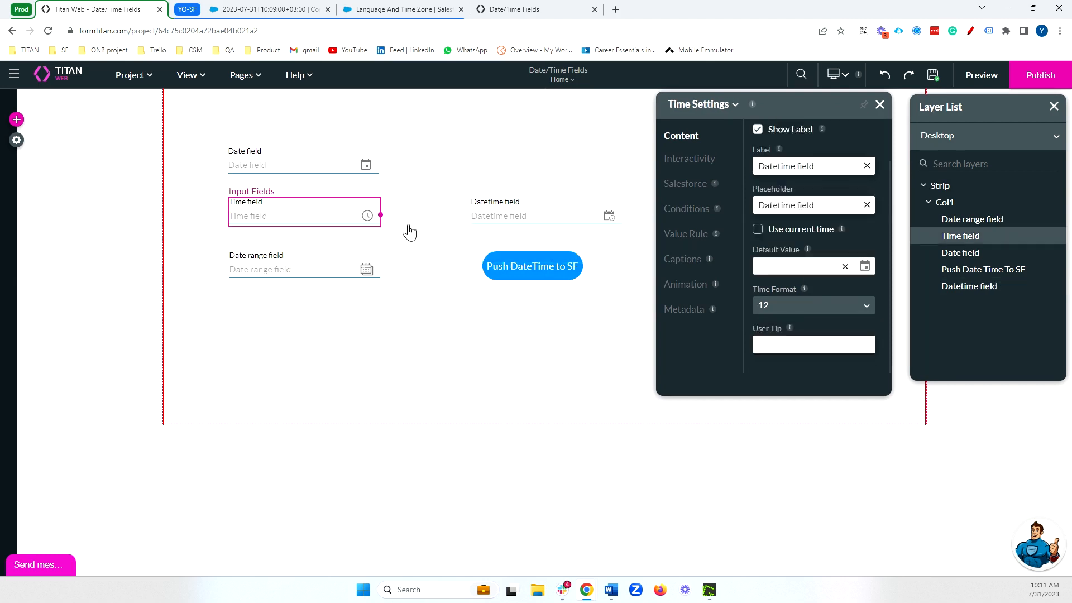
left_click(806, 299)
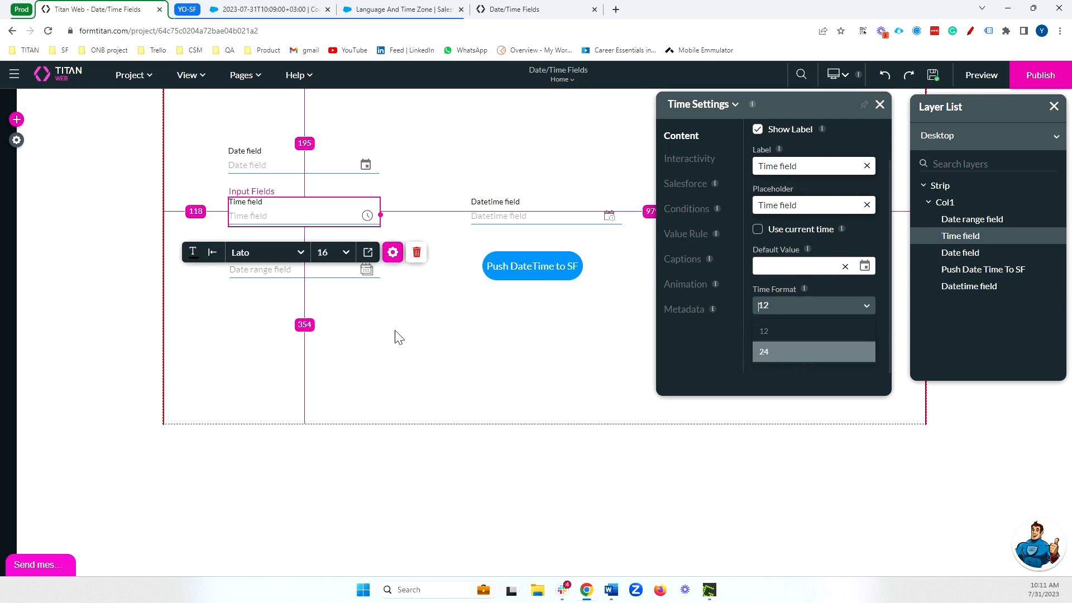
Examine the Date range field's content settings, including Date Format, Default Value, Start Date, End Date and Months.
left_click(296, 270)
scroll(822, 269, "down", 2)
scroll(809, 236, "down", 2)
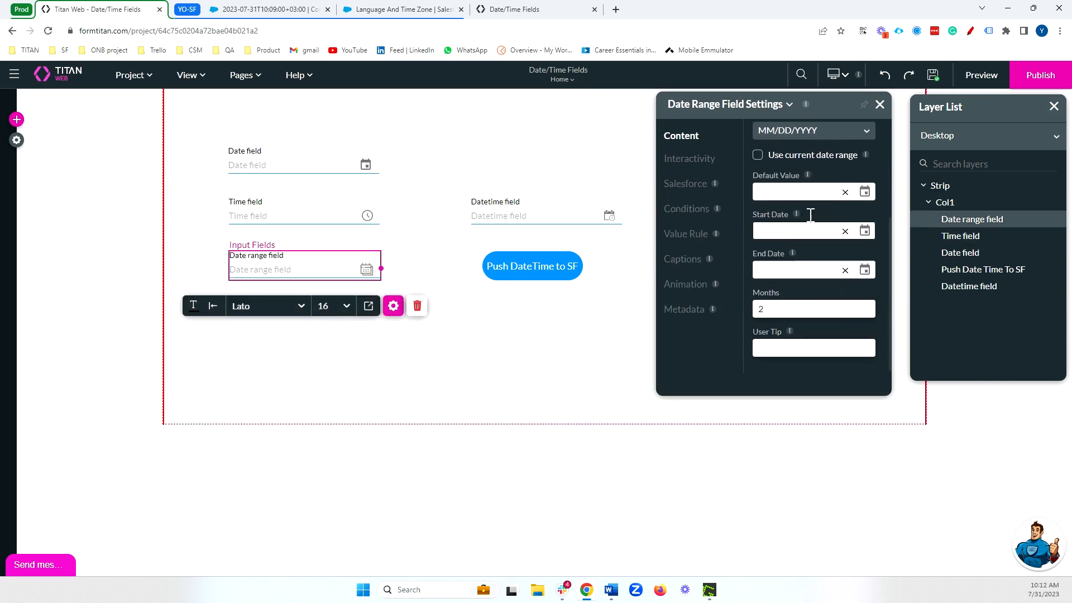
scroll(808, 223, "up", 2)
left_click(797, 243)
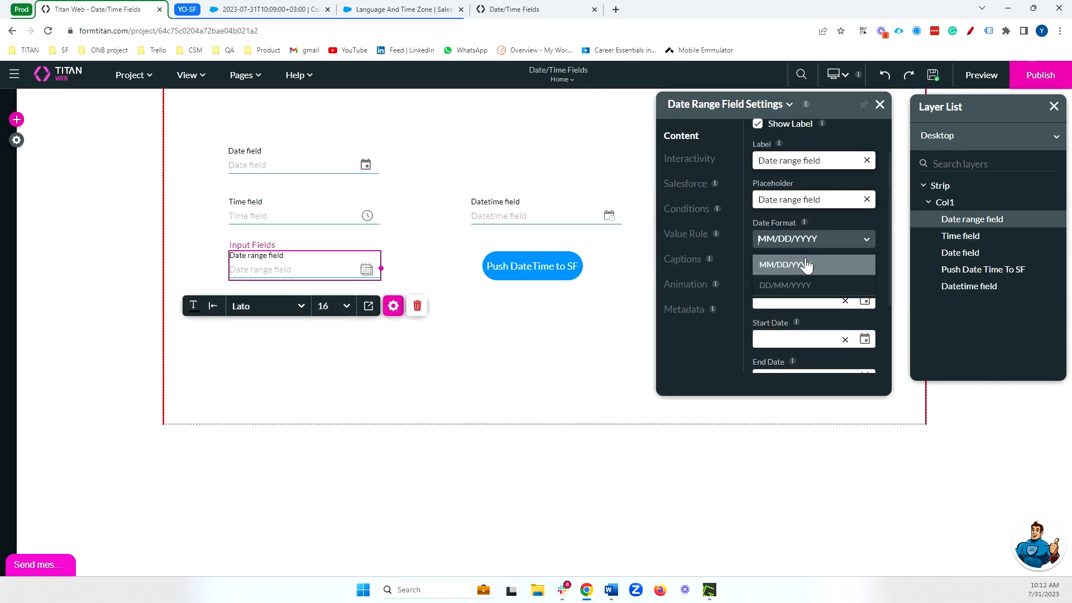
scroll(798, 295, "down", 3)
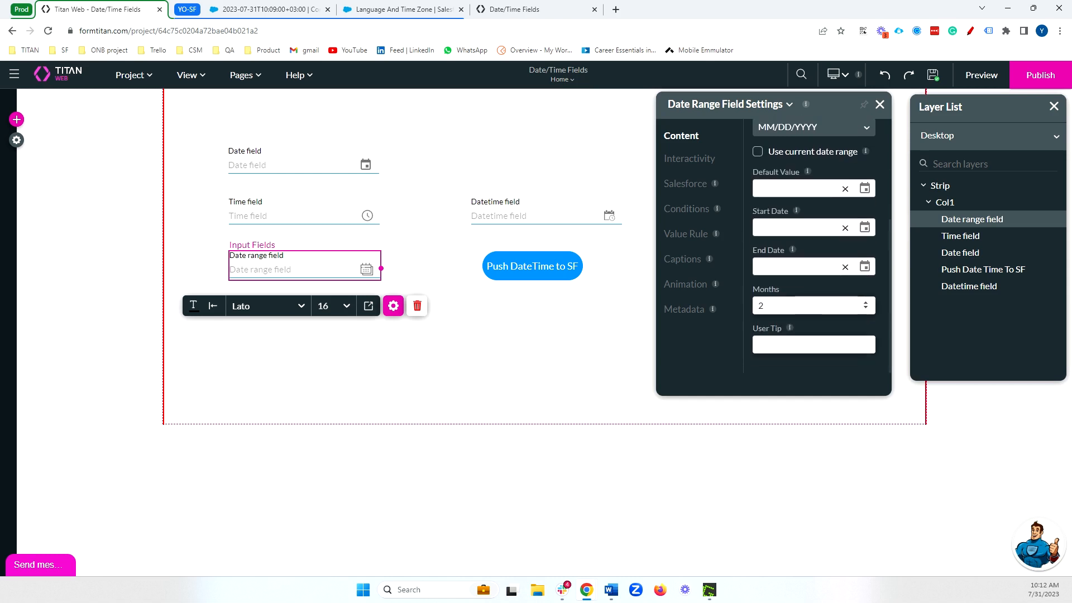
scroll(792, 301, "up", 2)
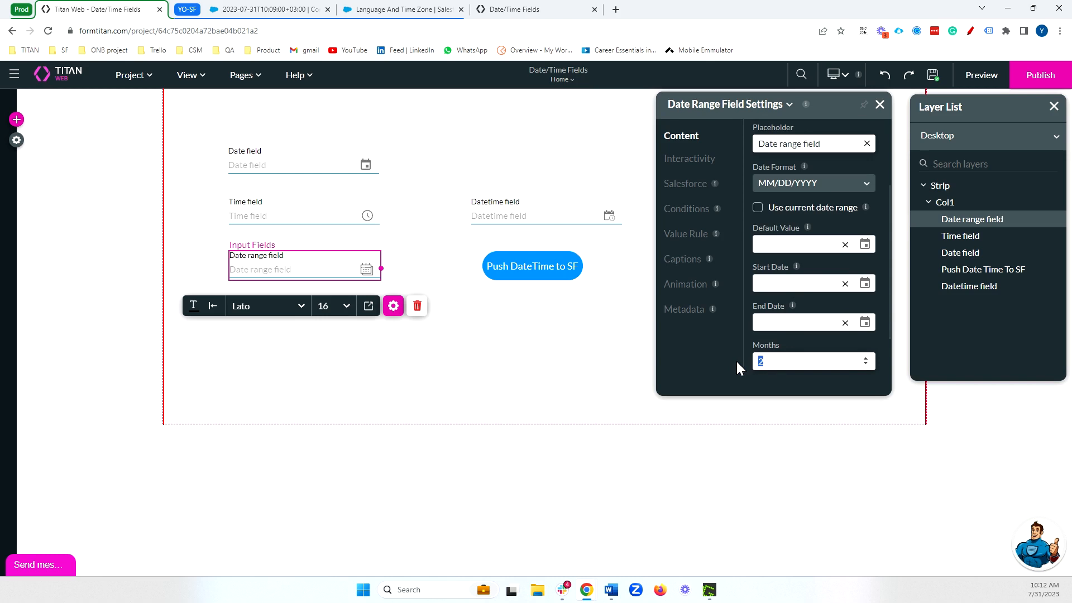
left_click(784, 322)
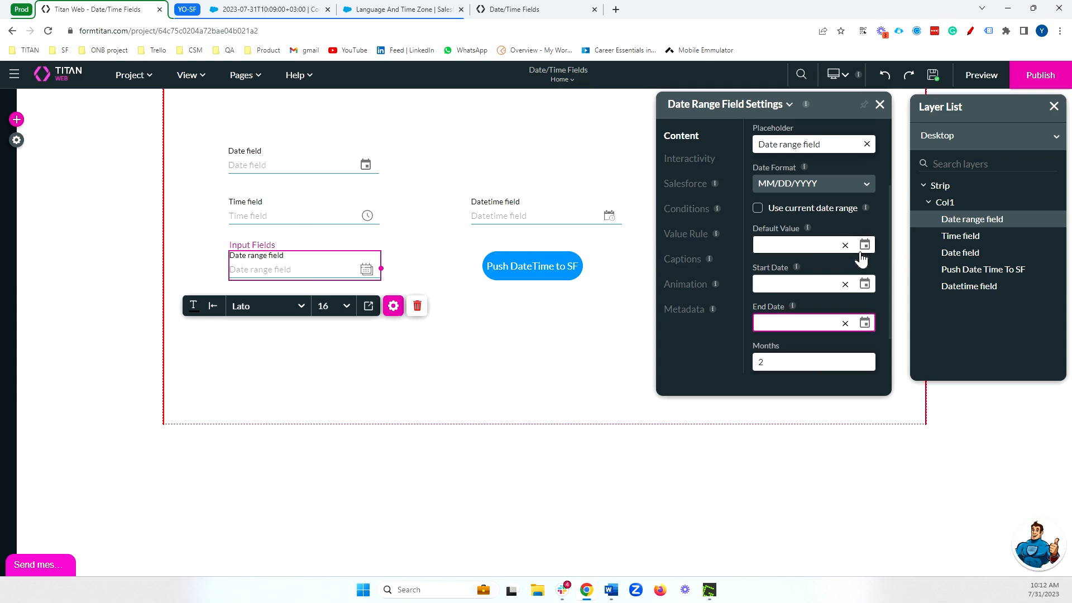
scroll(863, 259, "up", 1)
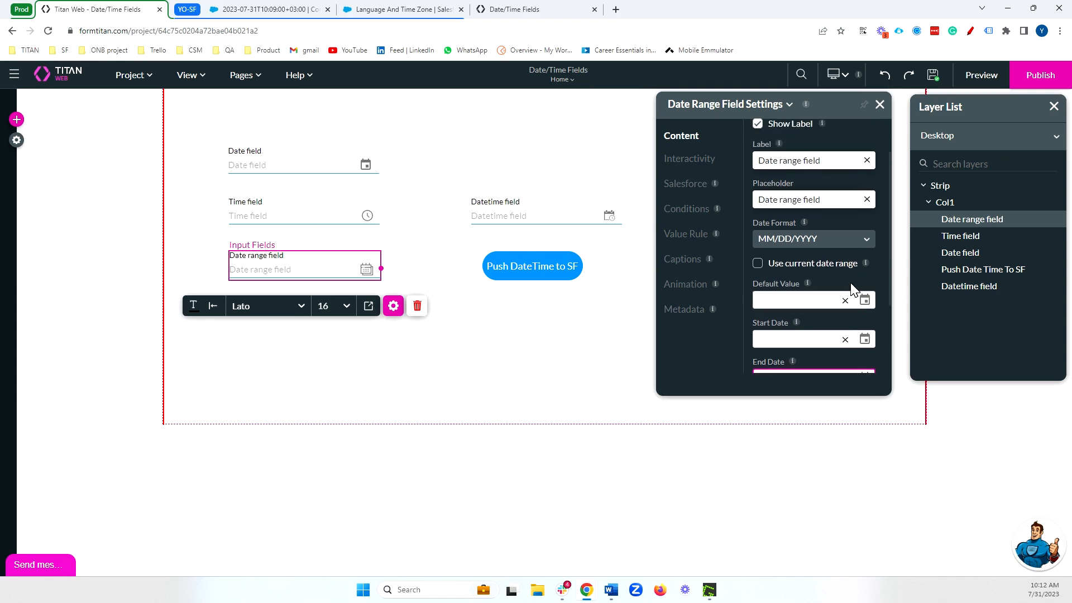
Enable Use current date for the Date field and preview the project.
left_click(282, 168)
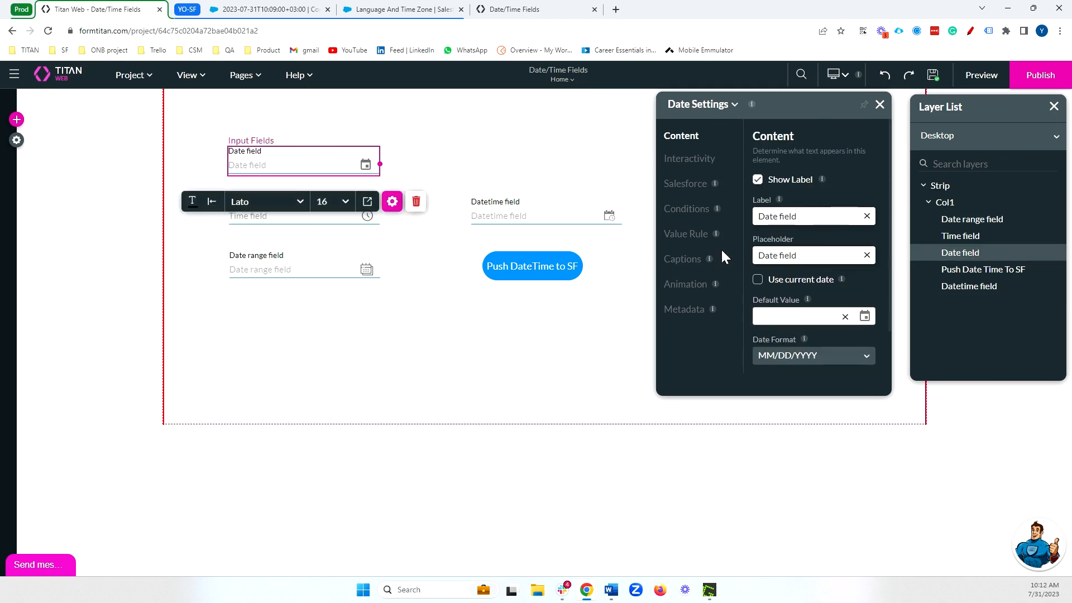
left_click(757, 281)
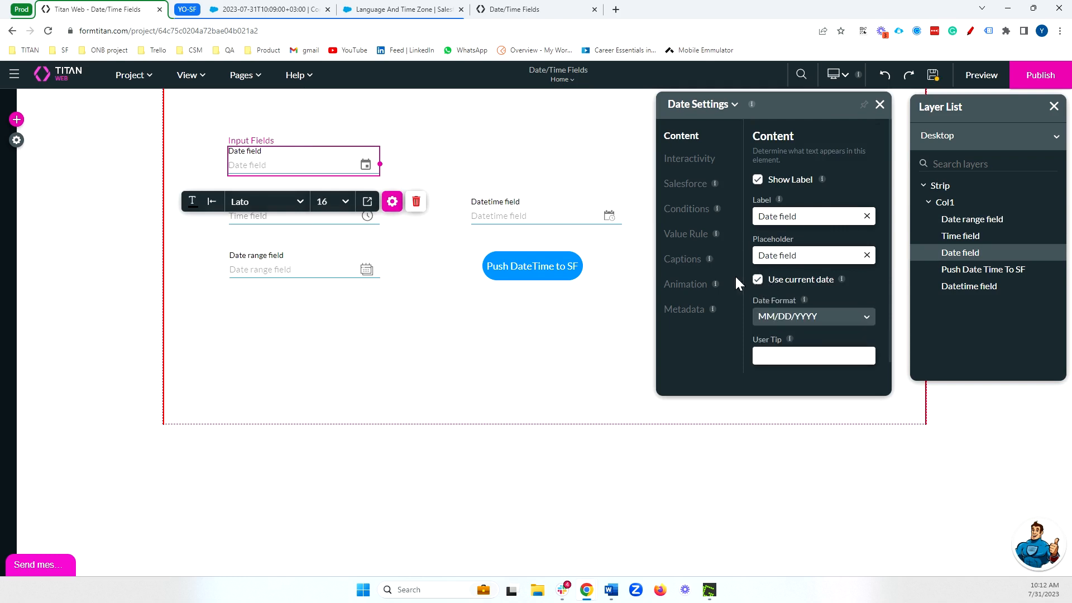
left_click(981, 75)
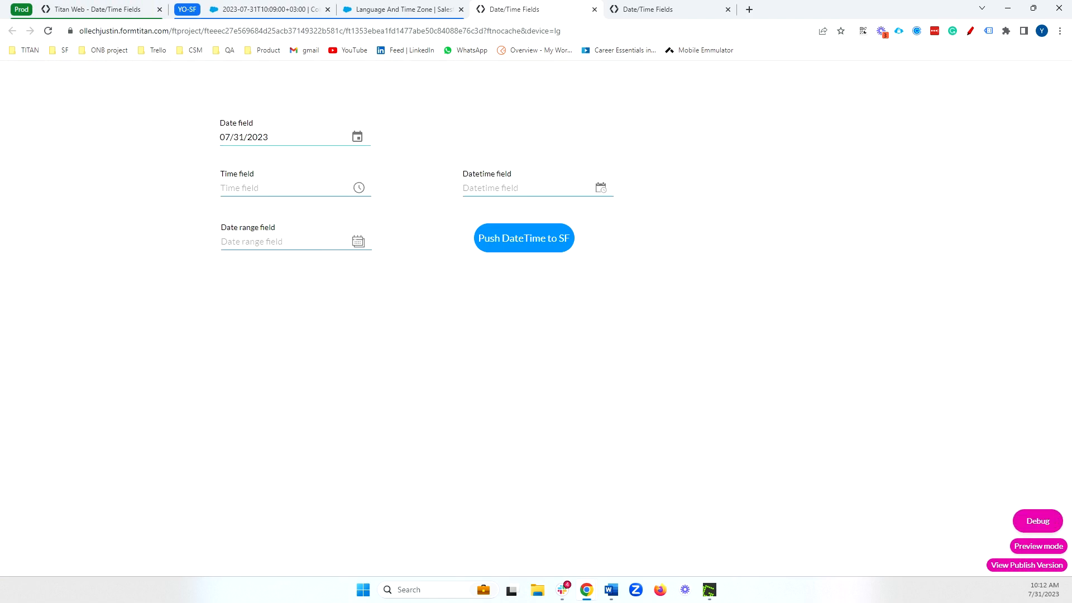
Return to the project editor, enable Use current time for the Time field, and preview the project again.
left_click(137, 10)
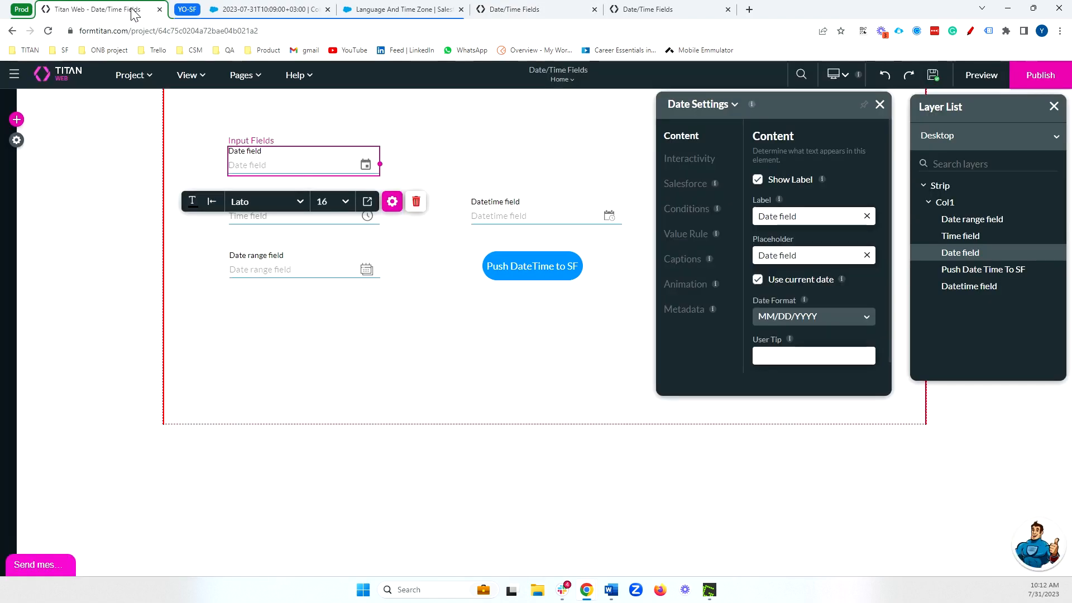
left_click(332, 221)
left_click(758, 280)
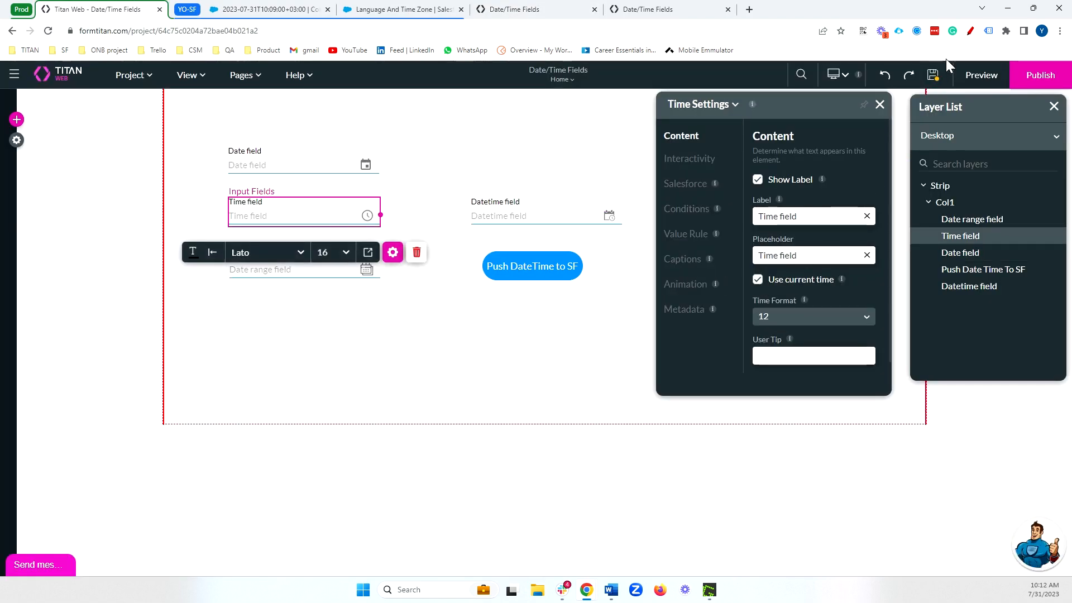
left_click(980, 75)
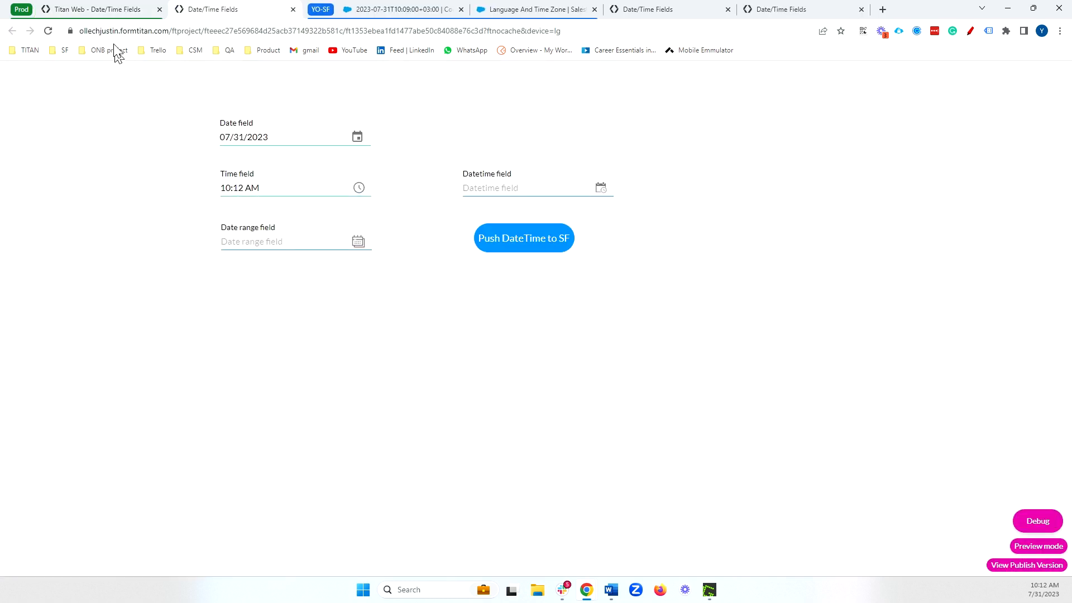
Back in the project editor, set the Date field's Default Locale to German in its Interactivity settings and preview the project.
left_click(106, 10)
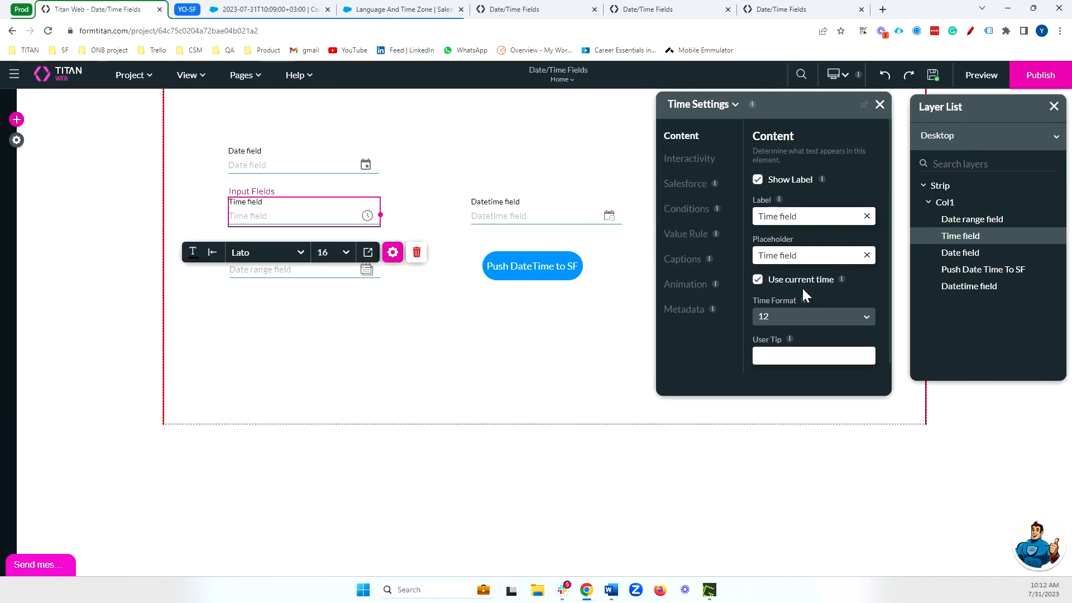
scroll(777, 247, "down", 1)
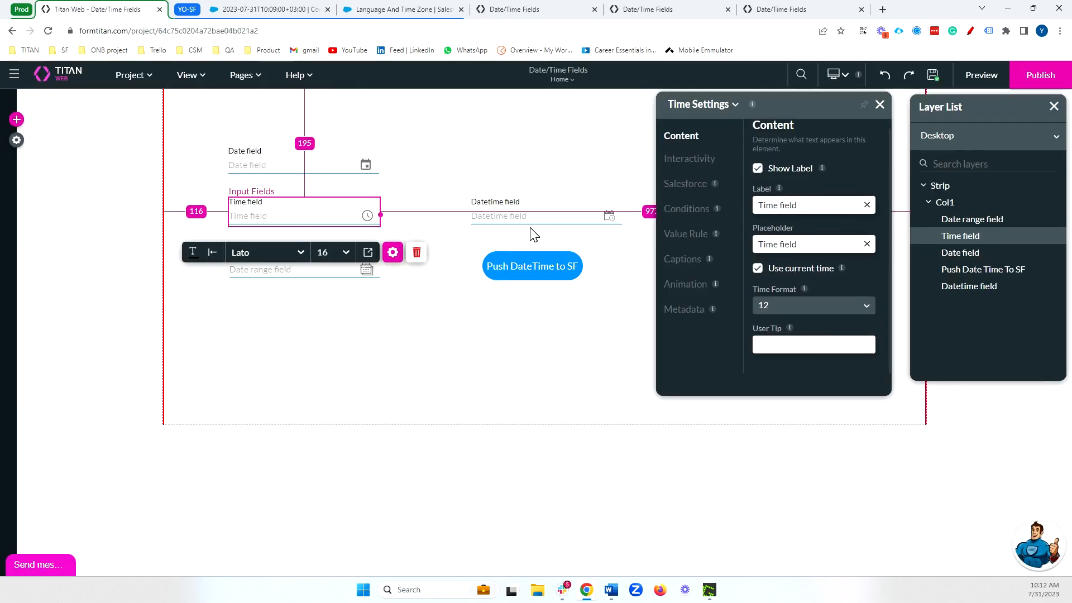
left_click(558, 220)
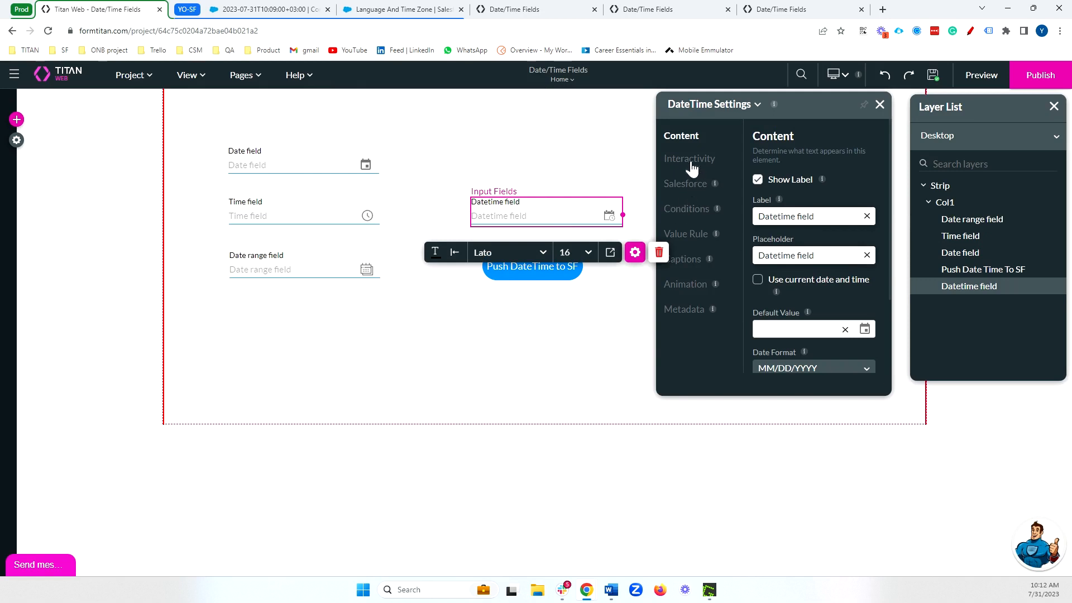
left_click(357, 165)
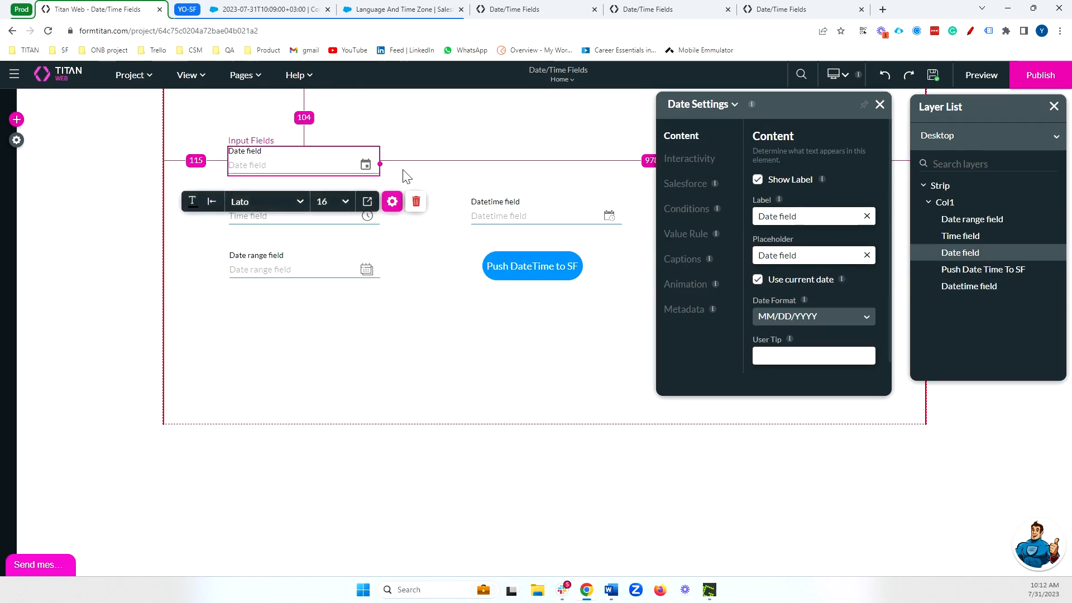
left_click(695, 160)
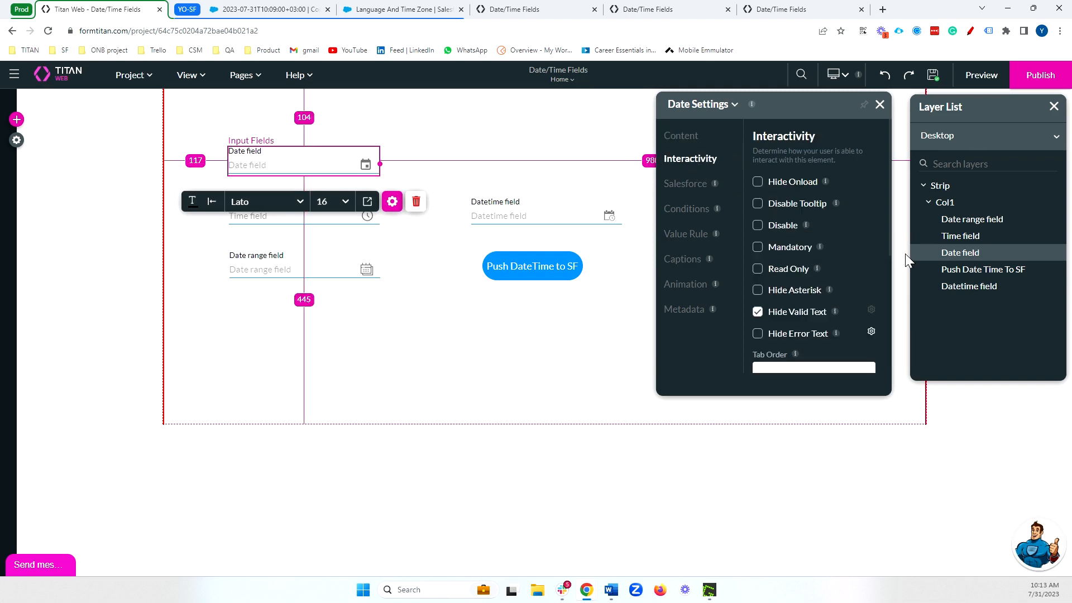
scroll(850, 242, "down", 4)
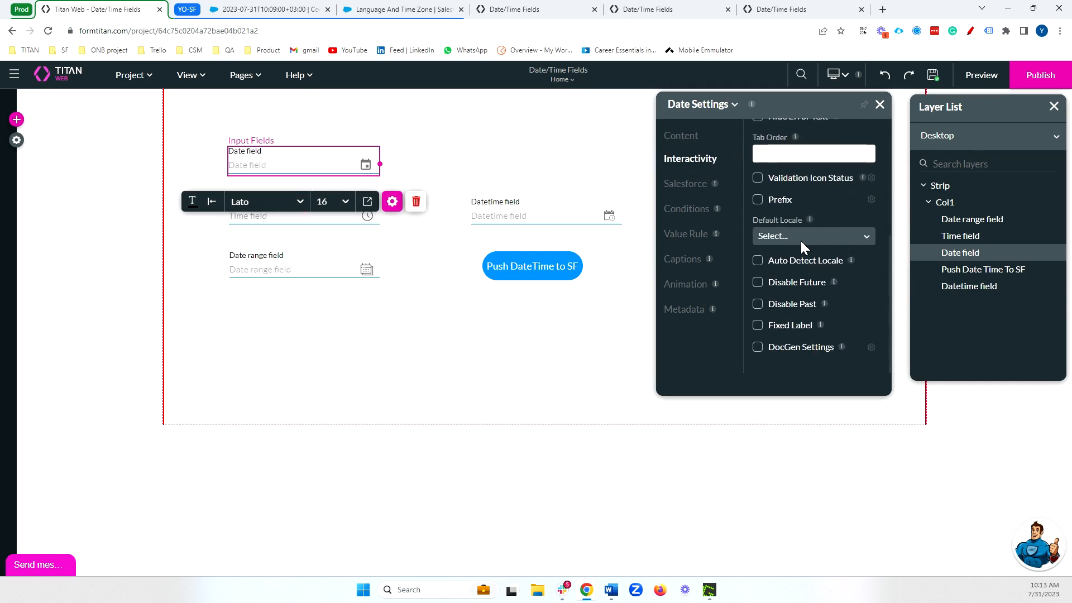
left_click(800, 239)
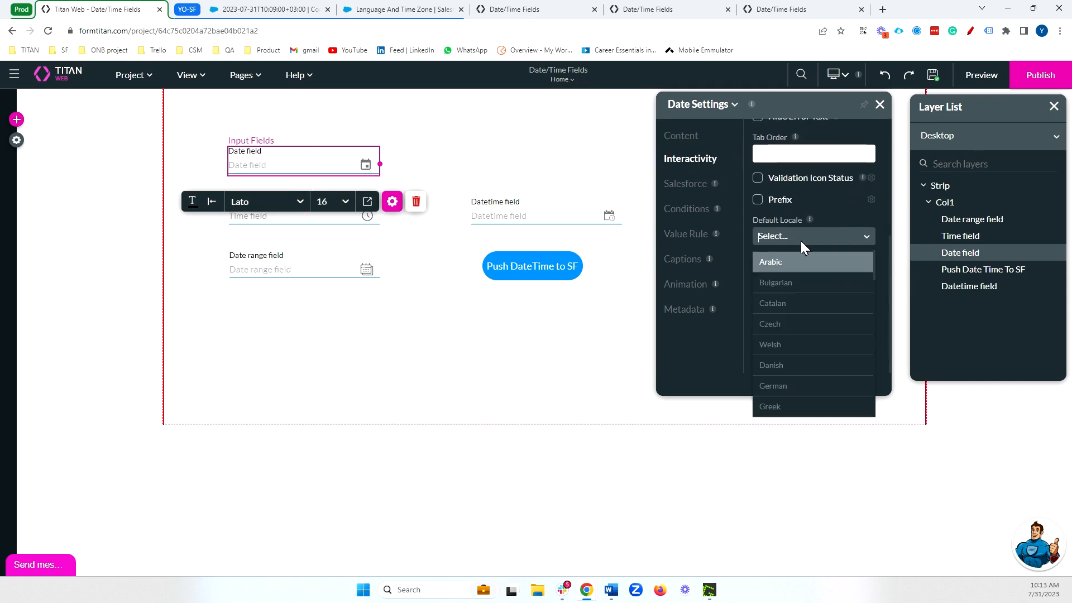
left_click(811, 397)
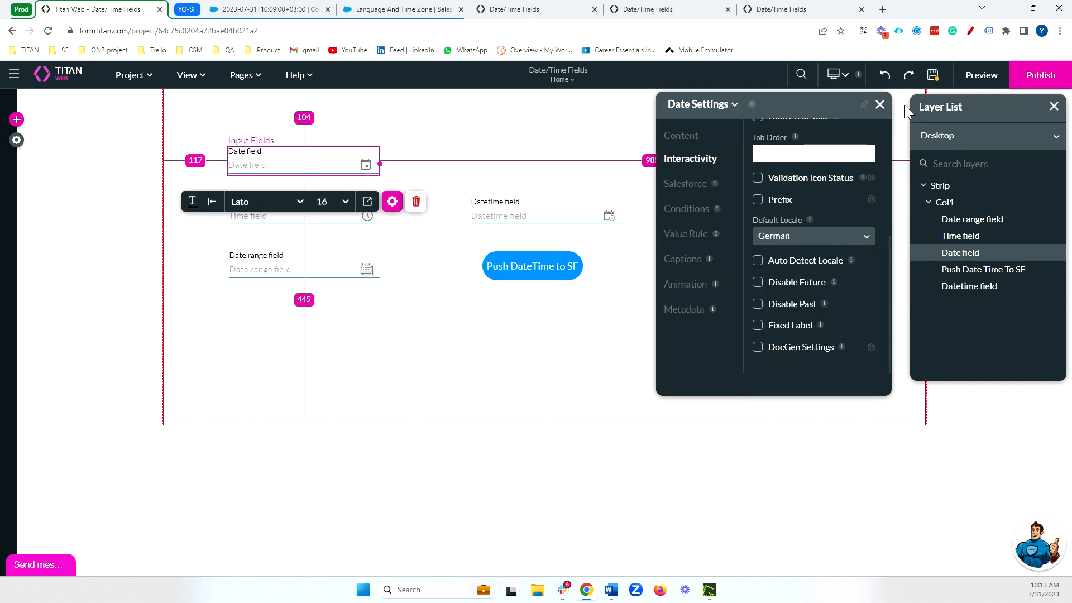
left_click(980, 75)
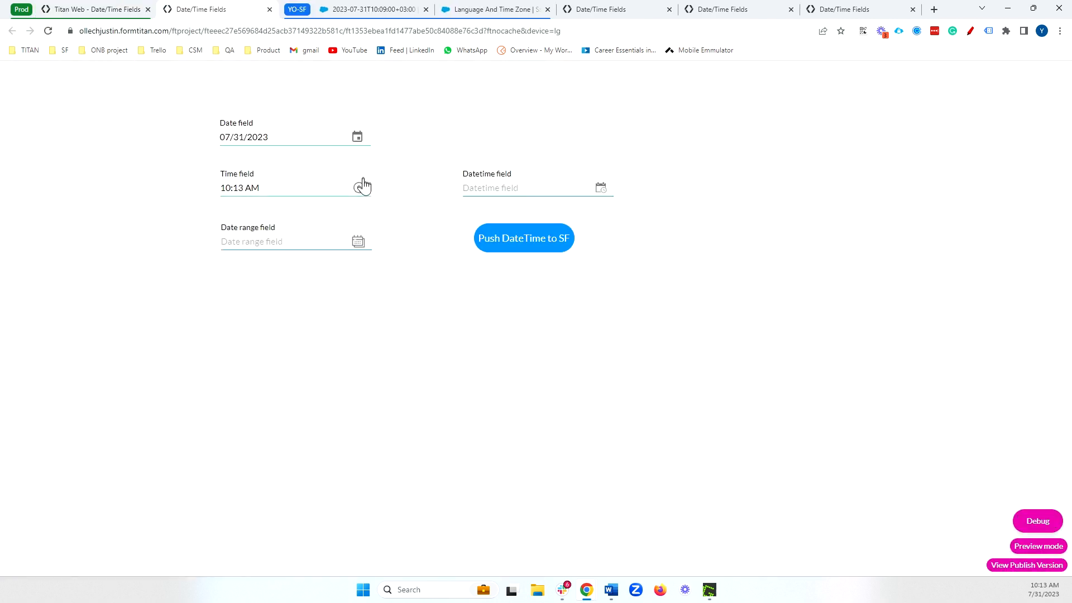
Open the Date field's calendar in the preview to check its German locale.
left_click(360, 185)
left_click(389, 139)
left_click(357, 136)
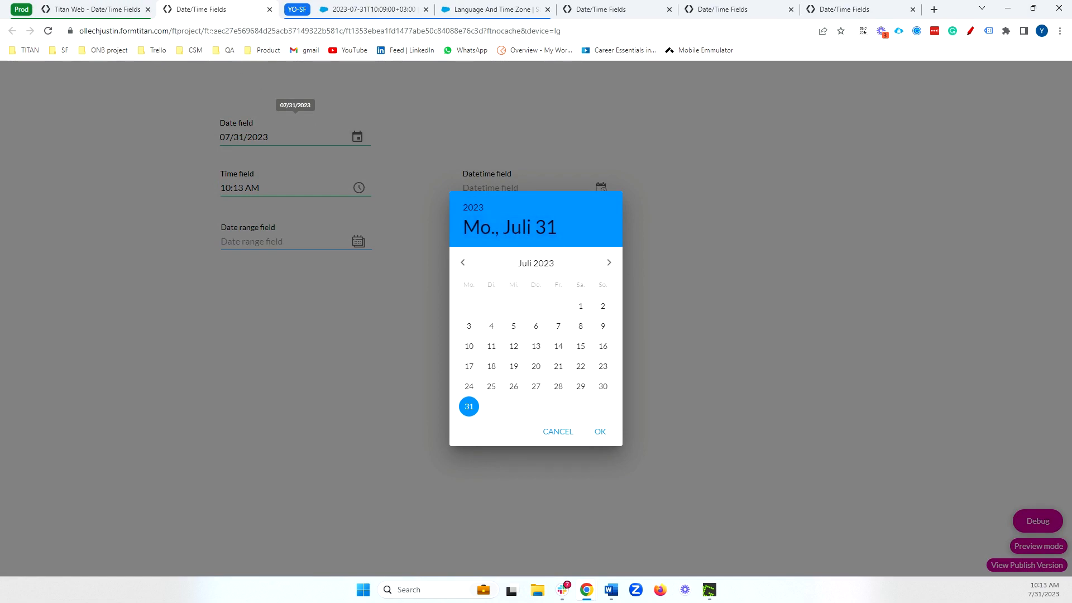
Return to the project editor and review the available Default Locale languages for the Date field, leaving the list without choosing another.
left_click(112, 9)
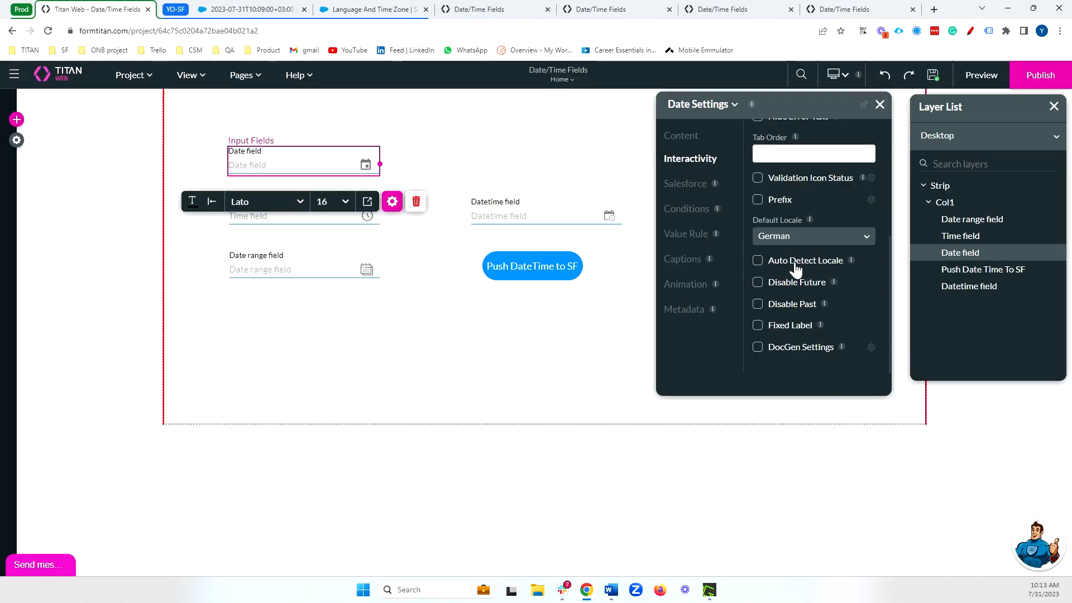
left_click(796, 229)
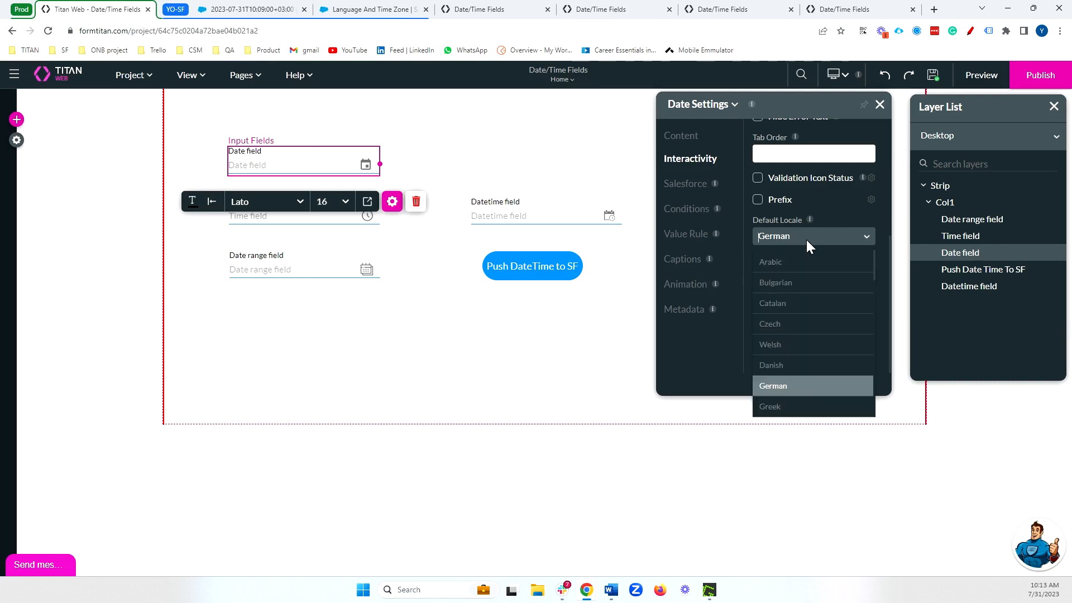
scroll(821, 310, "down", 3)
scroll(820, 312, "down", 5)
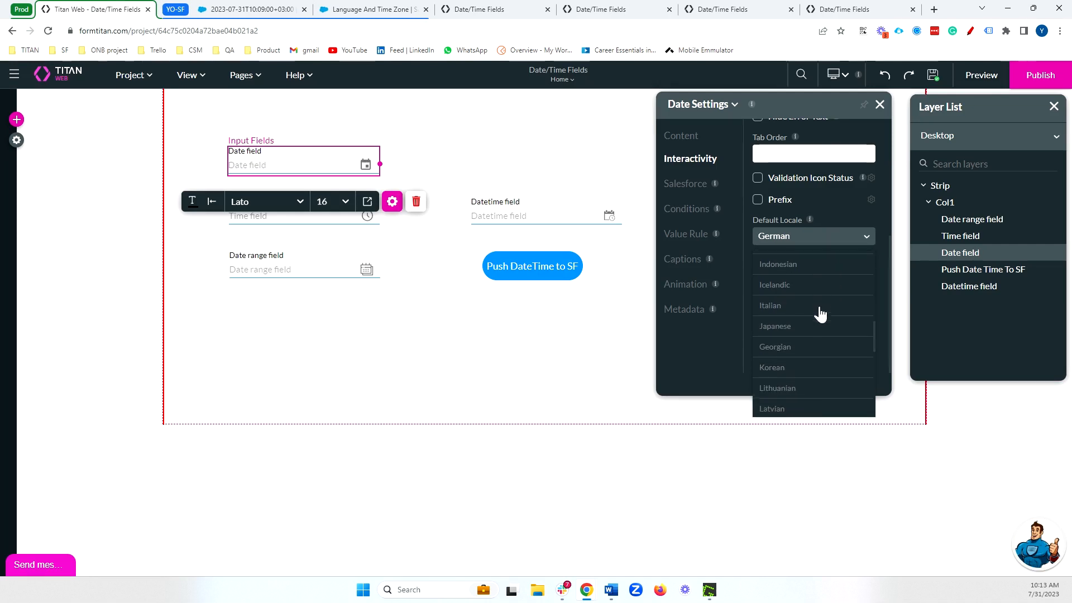
left_click(712, 363)
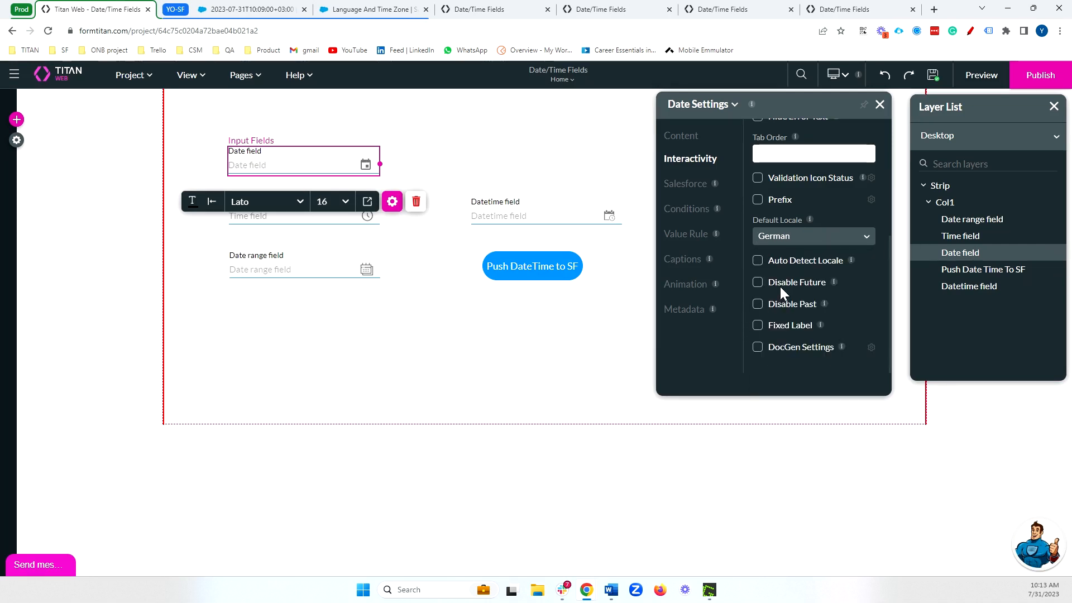
Preview the project and browse the Date field's calendar through past and future months.
left_click(980, 83)
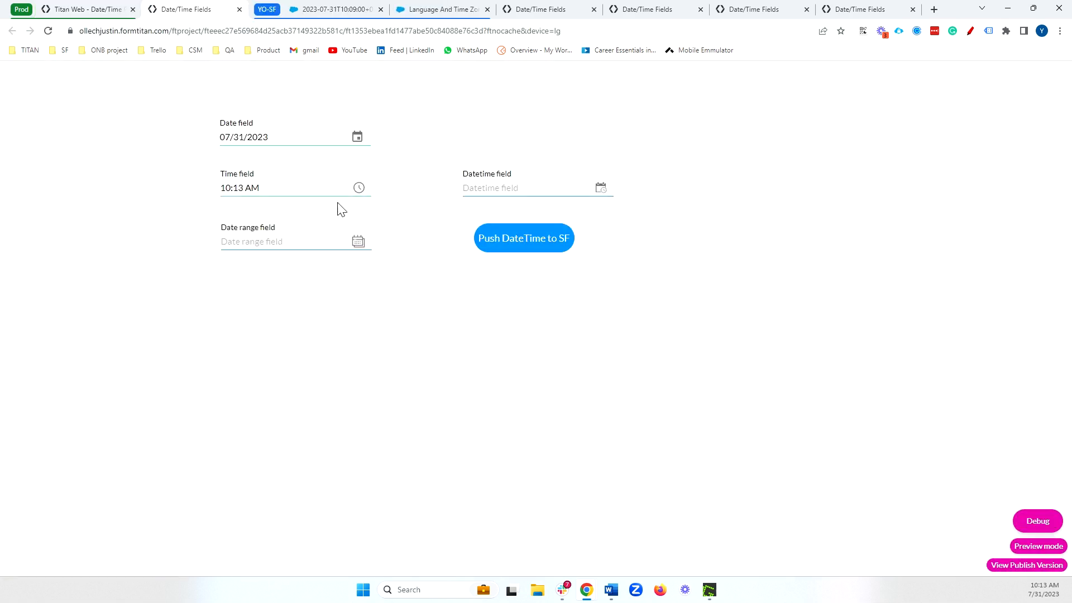
left_click(357, 138)
left_click(459, 265)
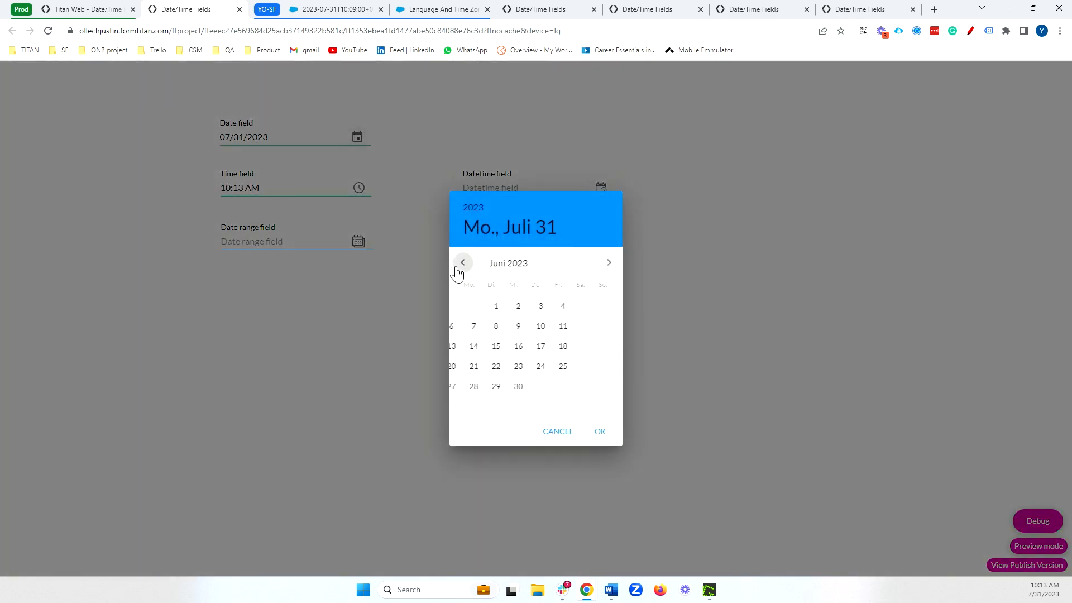
left_click(459, 265)
left_click(459, 265)
left_click(605, 261)
left_click(606, 261)
left_click(606, 266)
left_click(605, 266)
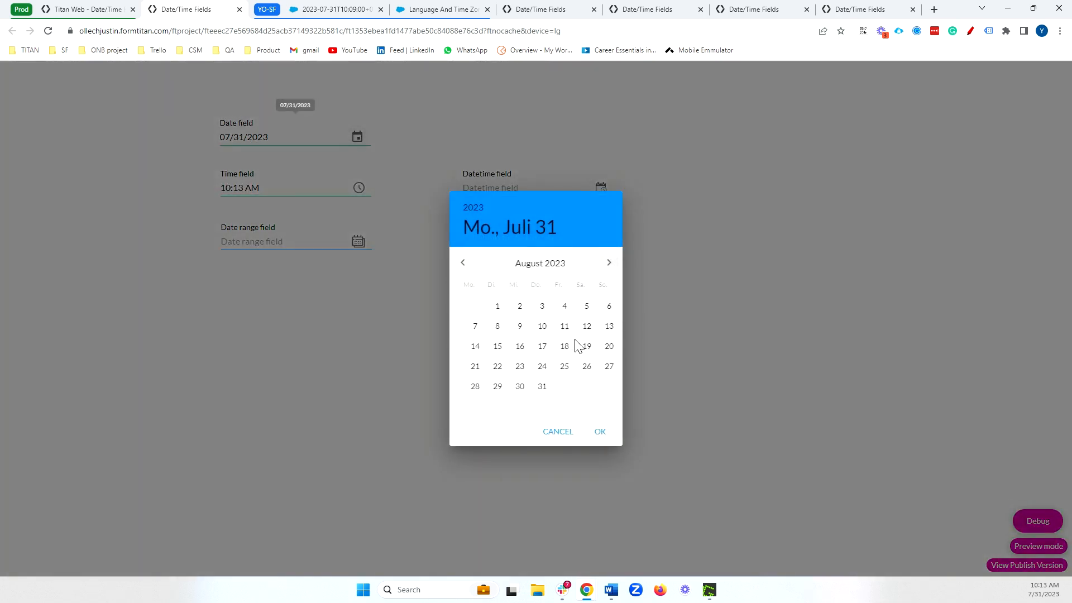
Back in the project editor, enable Disable Future for the Date field, then preview the project and reload the preview page.
left_click(86, 8)
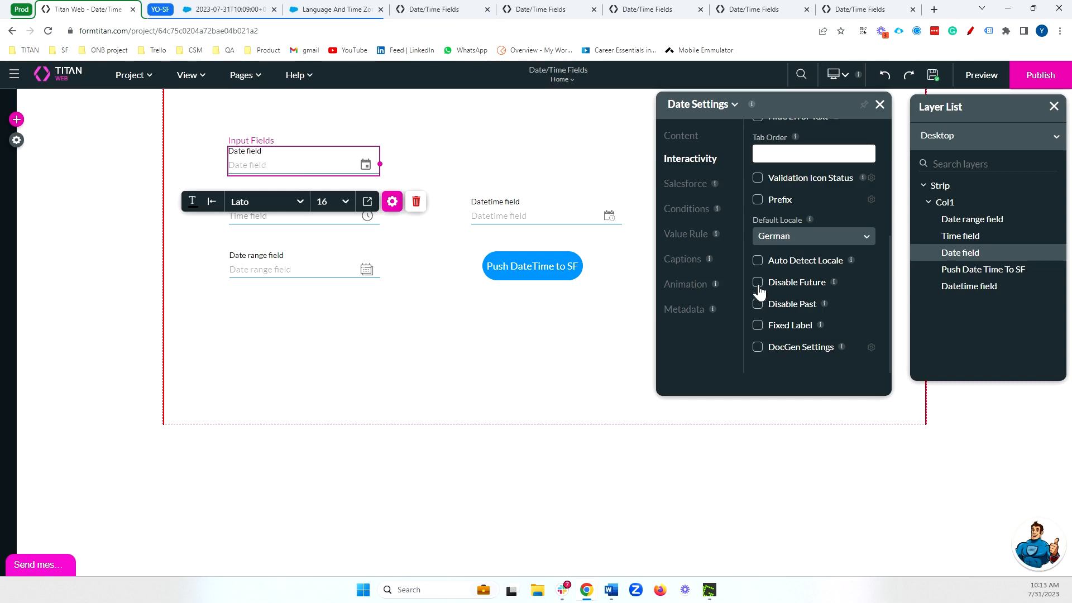
left_click(757, 283)
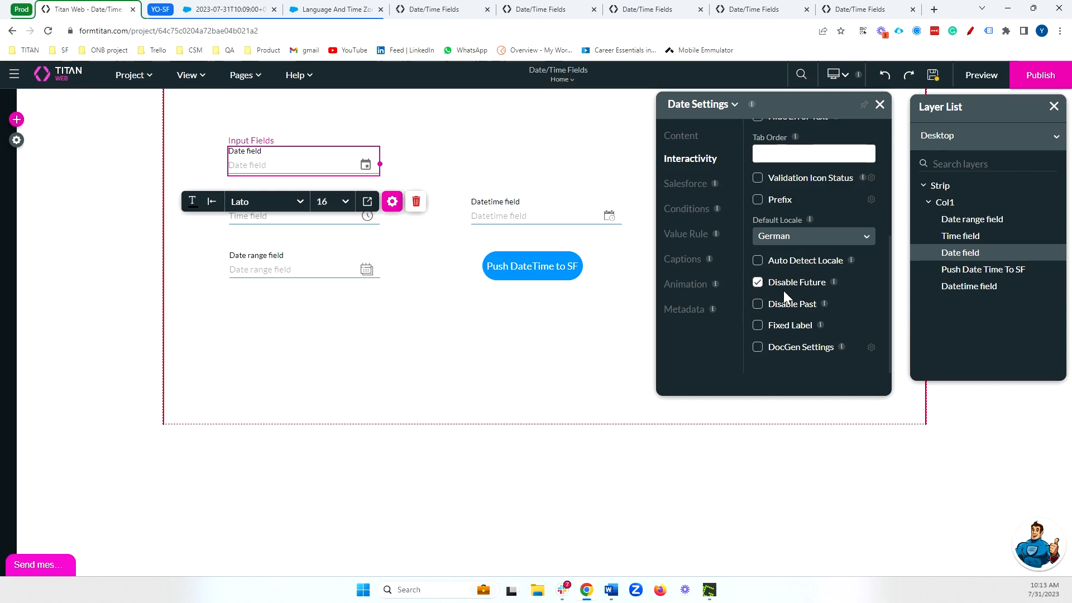
left_click(981, 75)
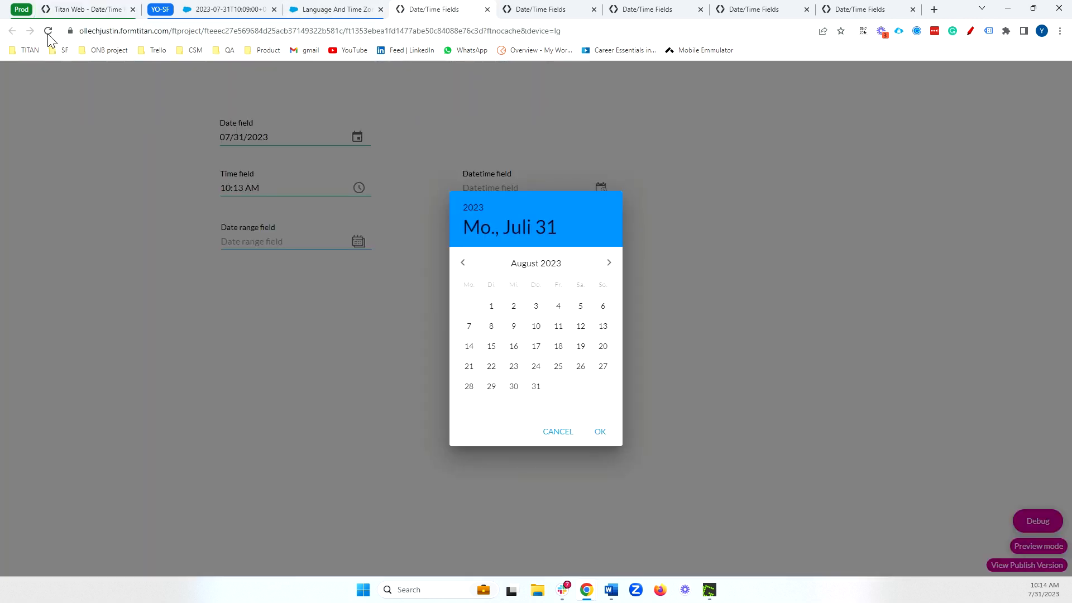
left_click(48, 31)
Open the Date field's calendar, try to advance past July 2023, and close the calendar.
left_click(357, 138)
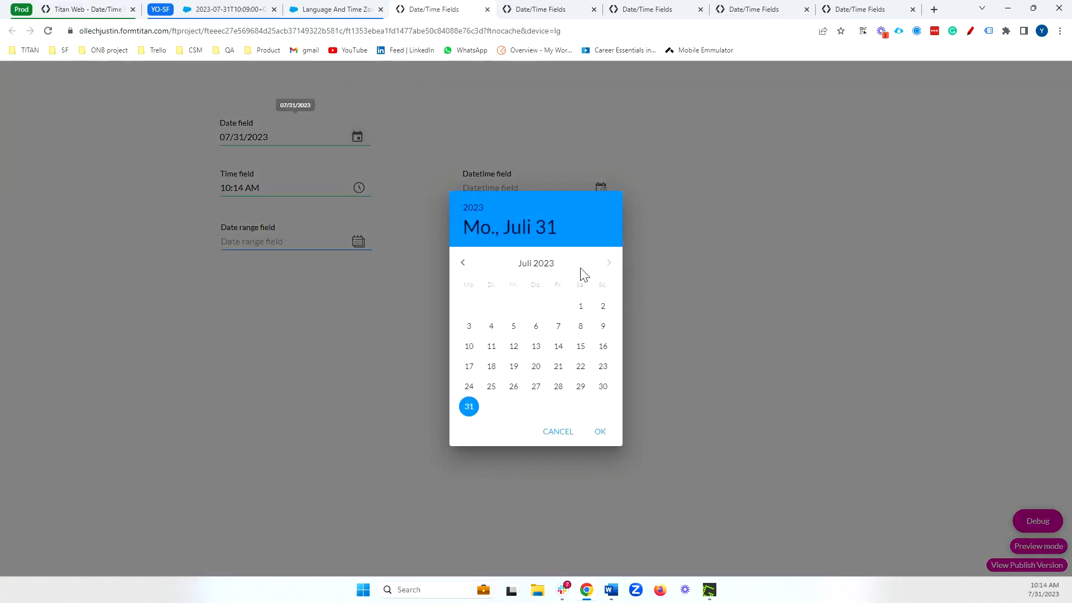
double_click(614, 261)
left_click(492, 102)
Try to change the day in the previewed Date field to 15 by direct text entry, then return to the project editor.
left_click_drag(272, 137, 219, 137)
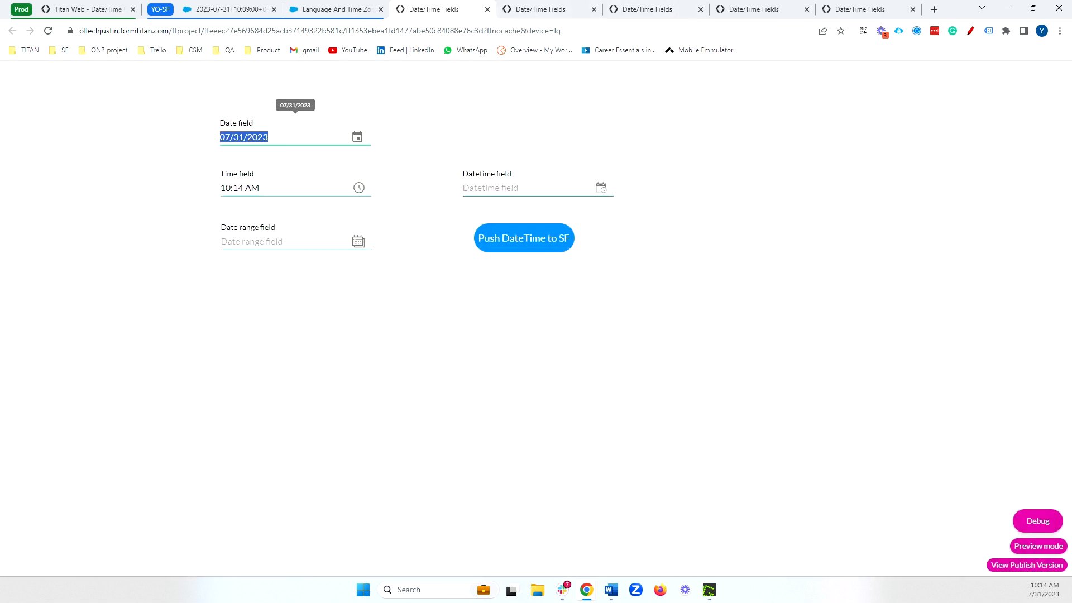
left_click(246, 137)
double_click(234, 137)
type("15")
left_click(111, 9)
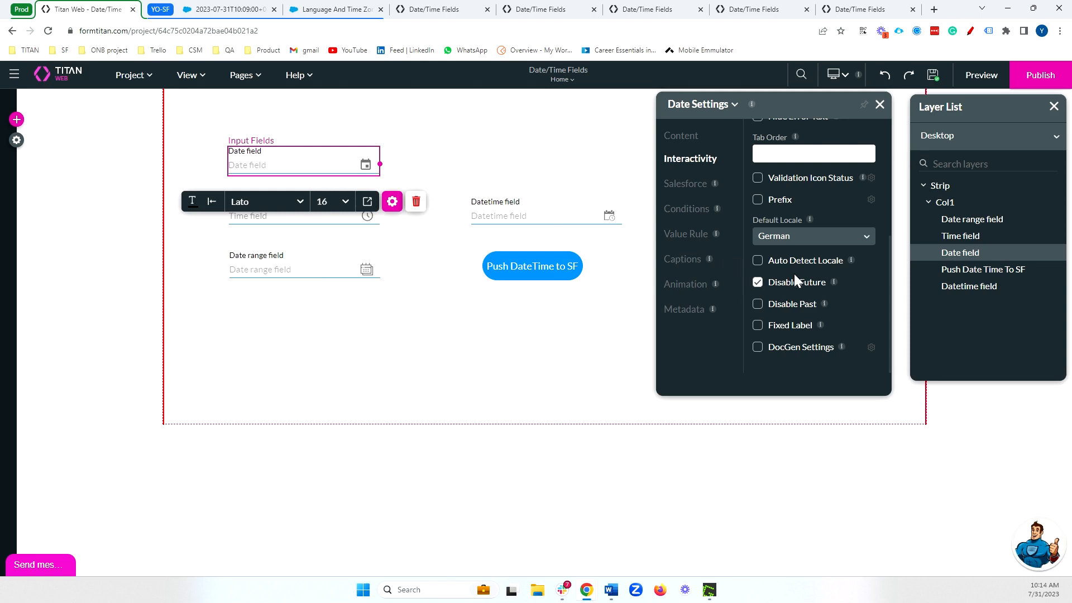
left_click(511, 422)
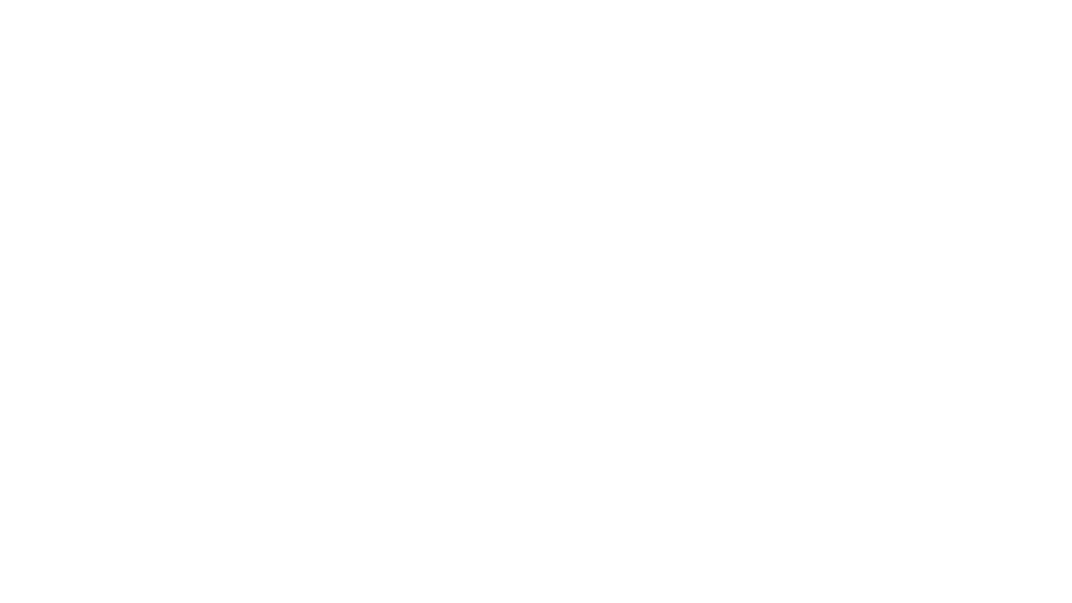